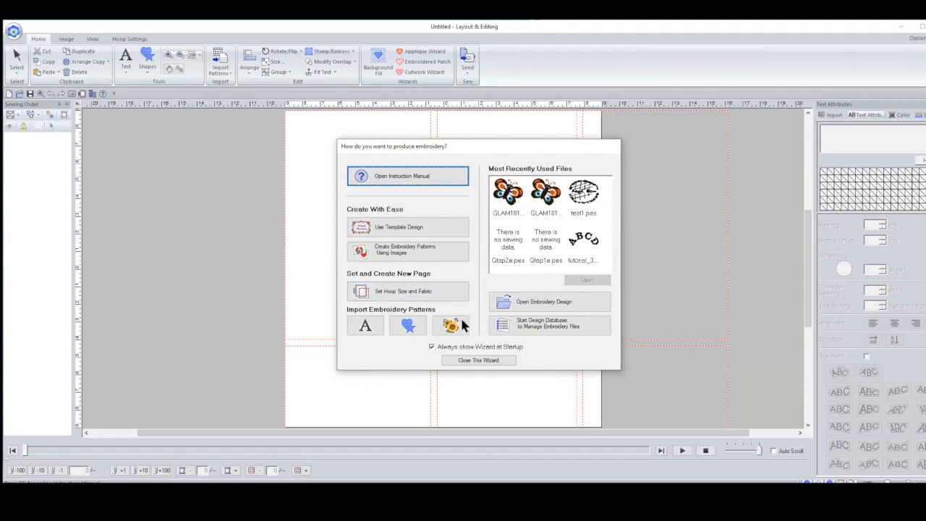
click(432, 348)
click(431, 347)
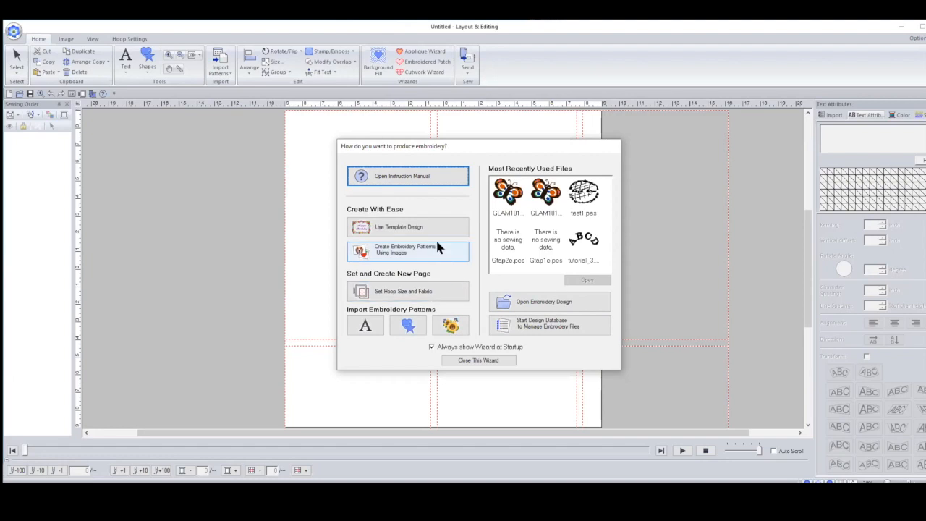
click(396, 229)
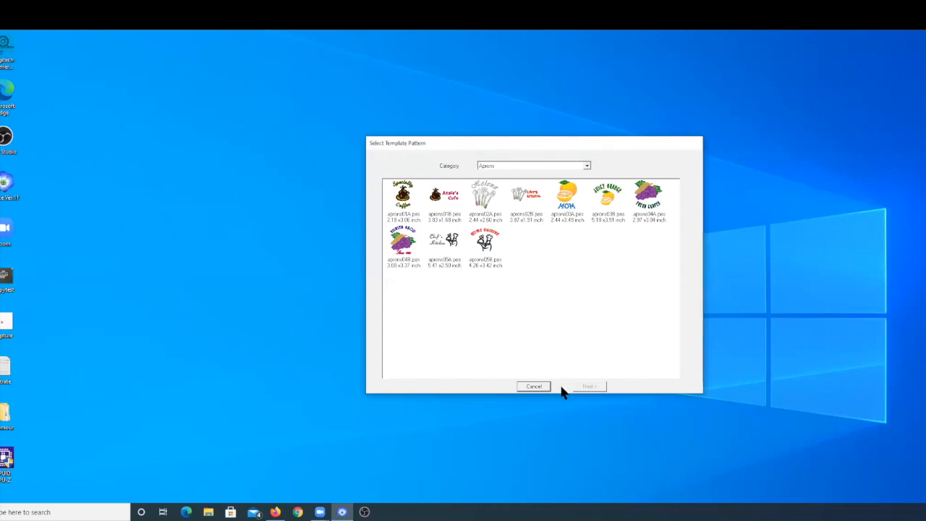
click(533, 387)
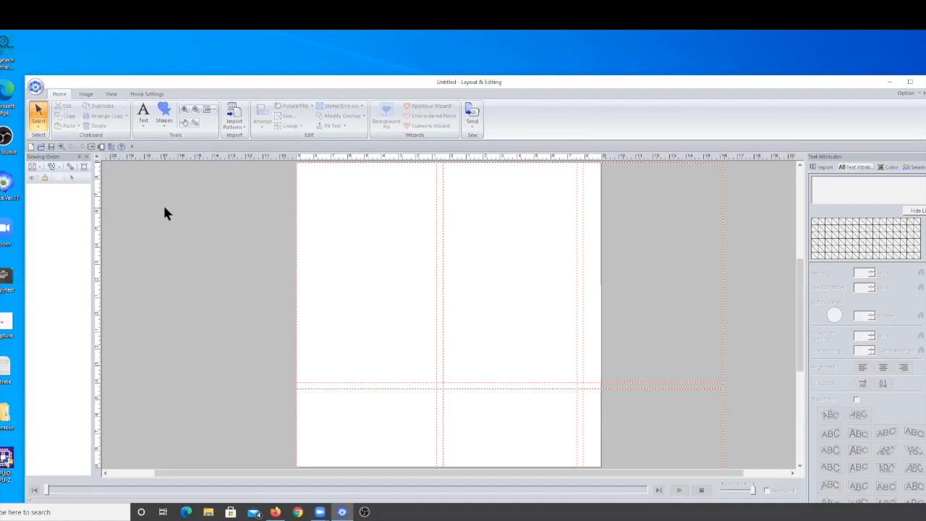
Step: Open the embroidery wizard to view its options and close it, twice
click(35, 87)
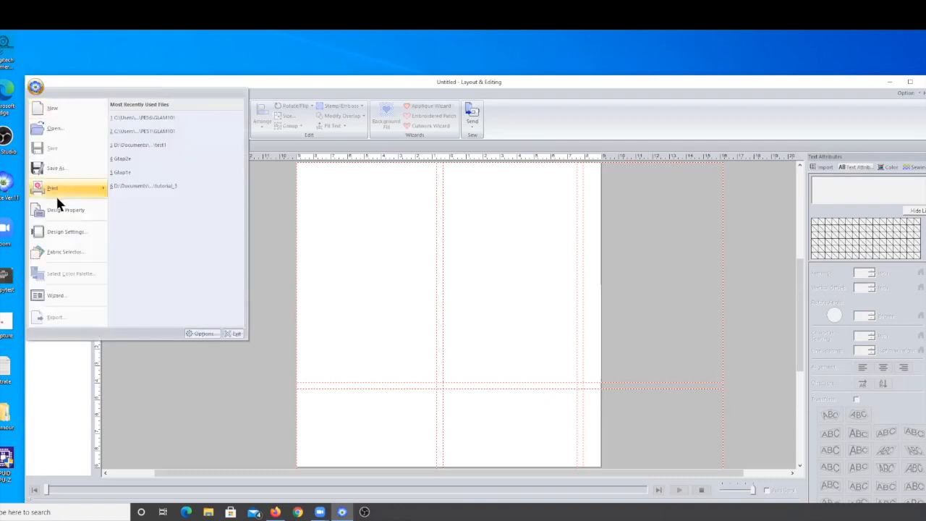
click(63, 295)
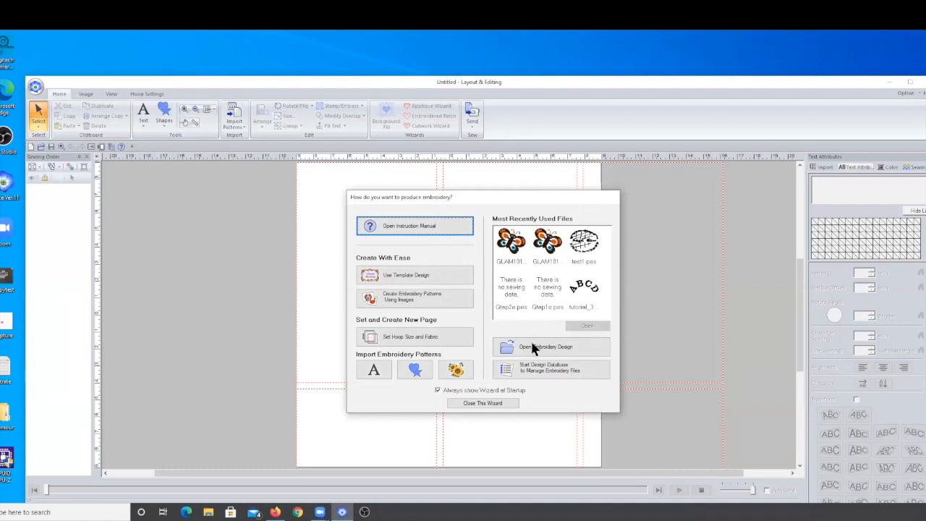
click(481, 404)
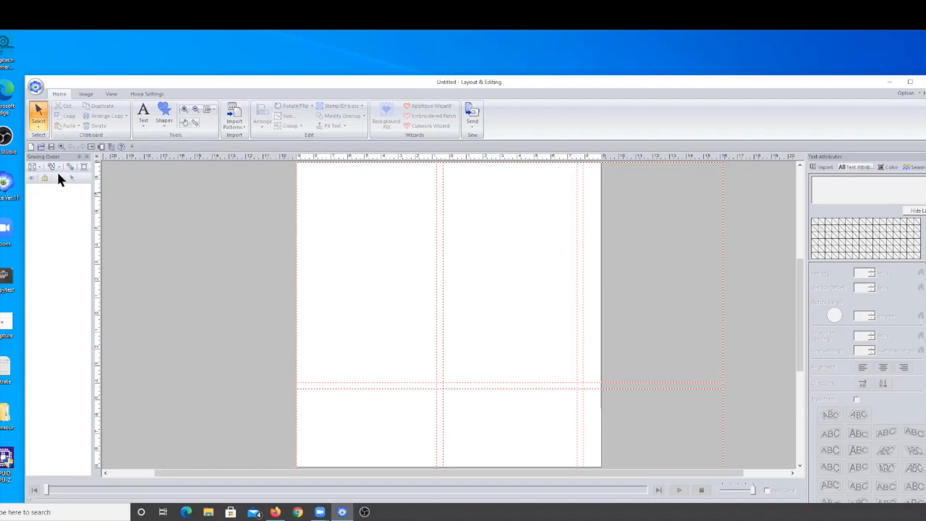
click(92, 146)
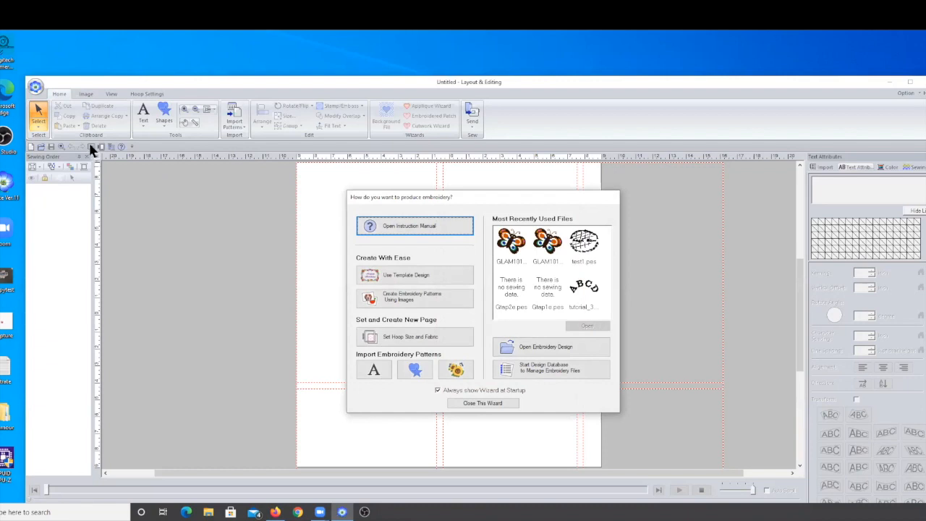
click(483, 403)
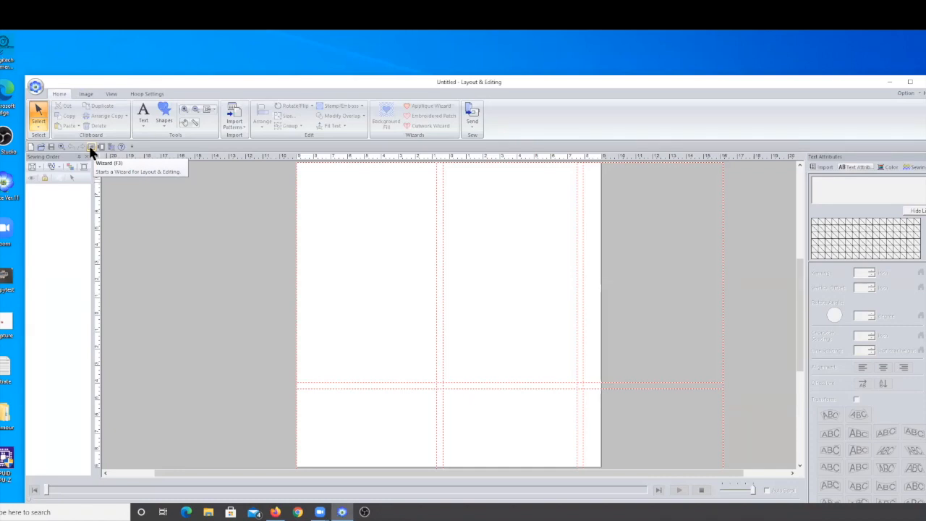
Step: Start a template design from the wizard using the Aprons pattern aprons05B.pes and proceed to its text editing
click(91, 148)
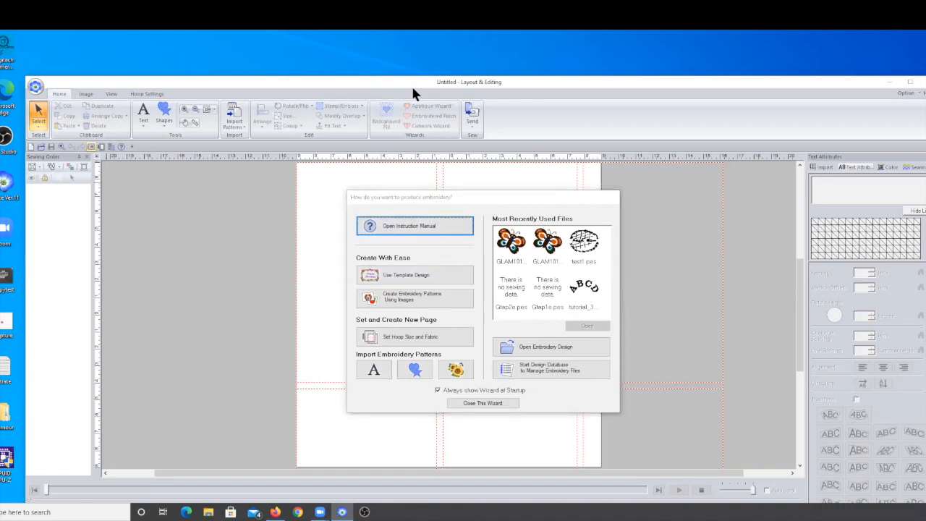
click(416, 277)
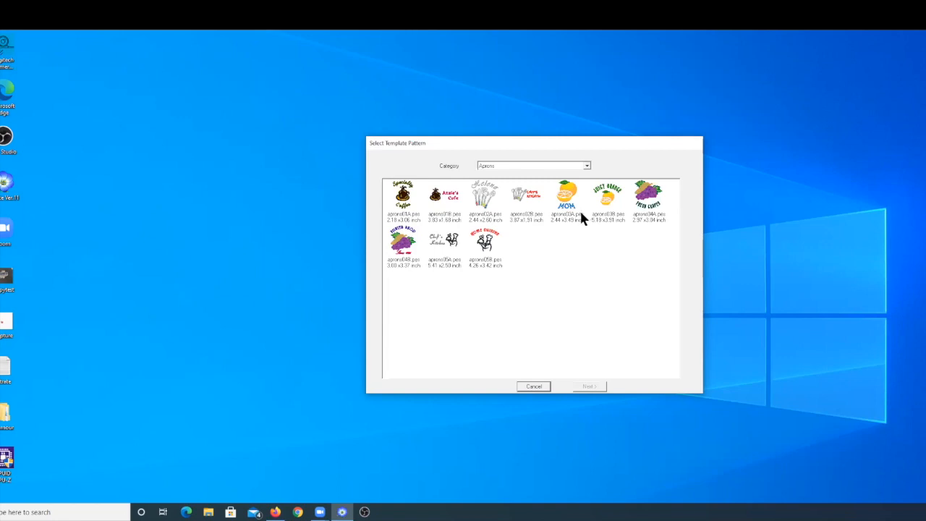
click(485, 246)
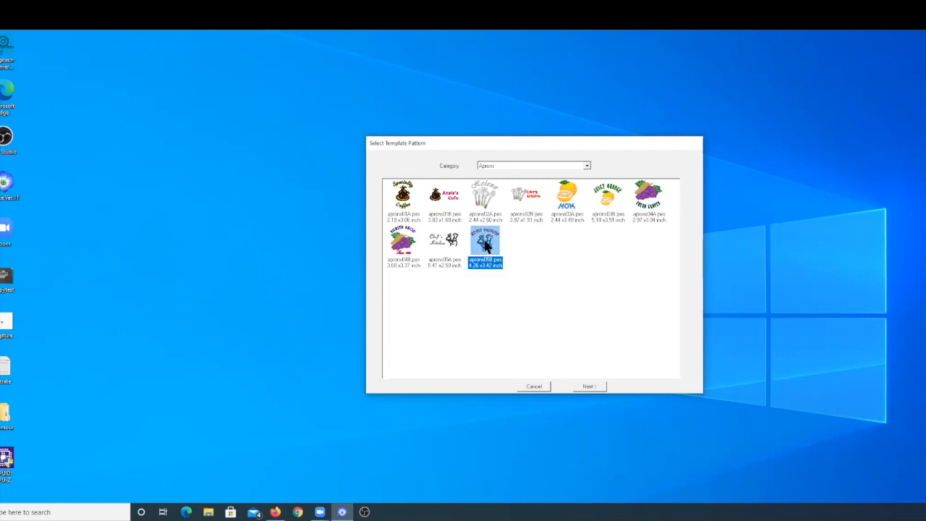
click(591, 387)
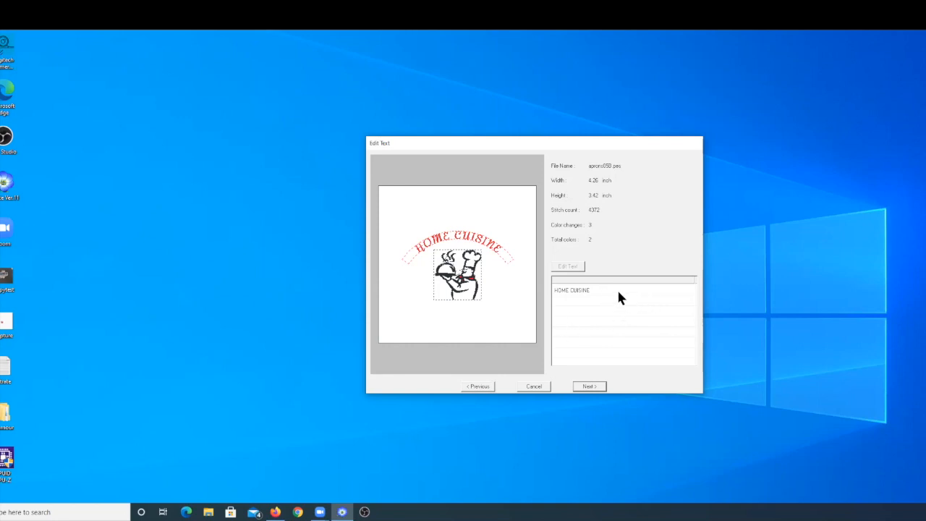
Step: Replace the word HOME in the HOME CUISINE template text with the person's first name in possessive form
click(589, 291)
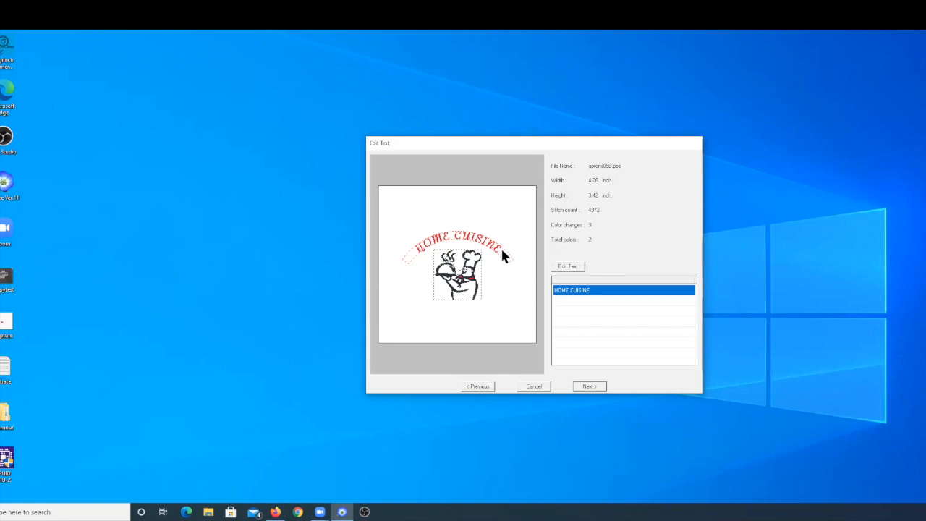
click(568, 266)
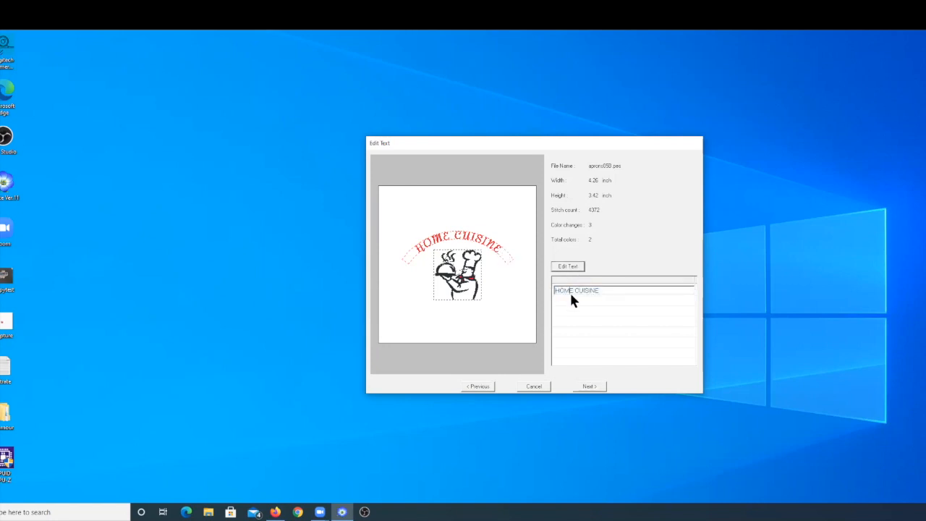
drag(573, 290, 547, 296)
text(RICHARD'S)
key(Return)
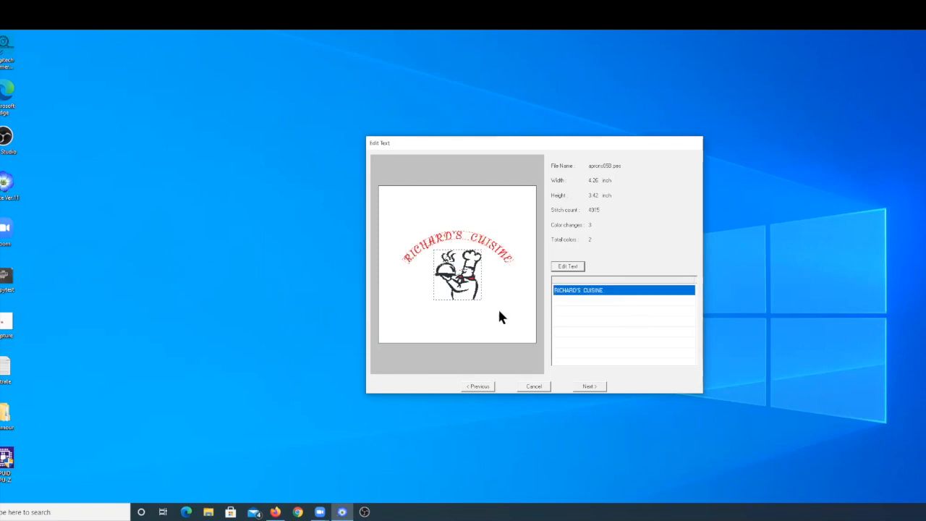
Step: Continue to the output stage and transfer the personalised chef design to the design page for editing
click(588, 387)
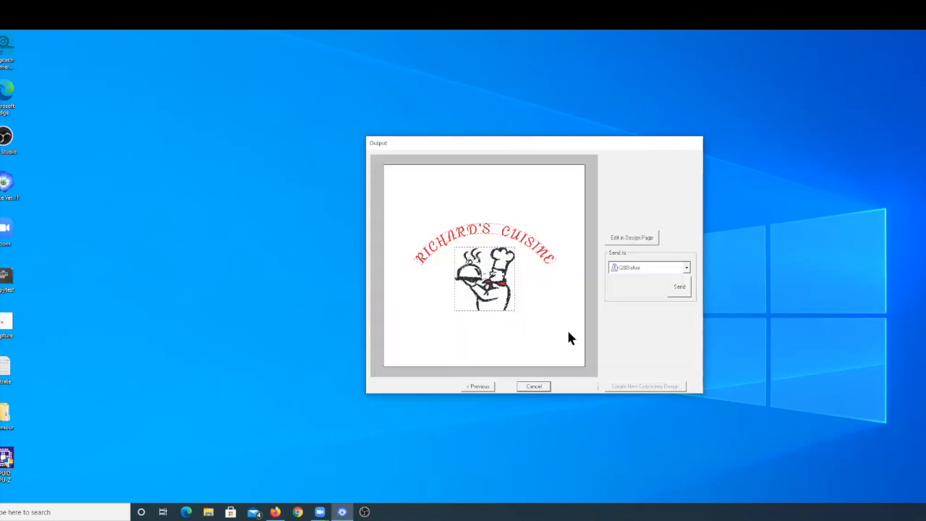
click(631, 269)
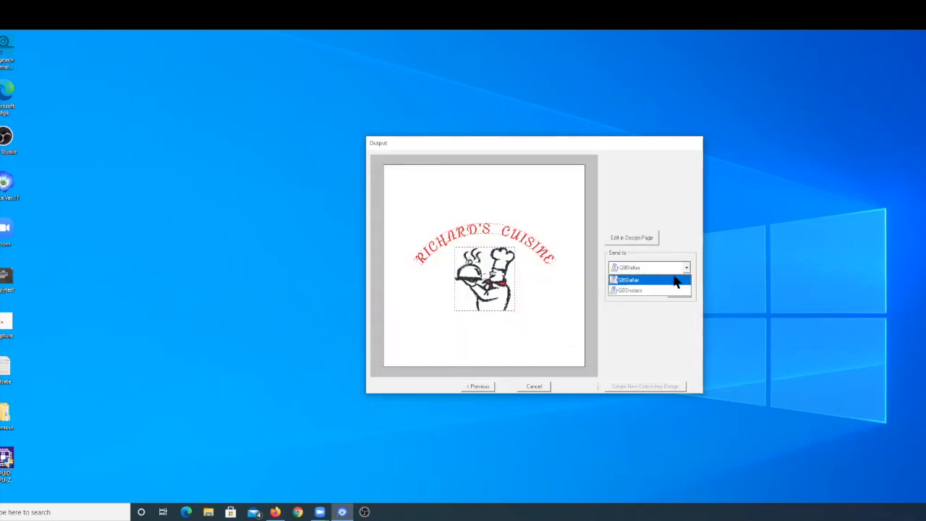
click(633, 291)
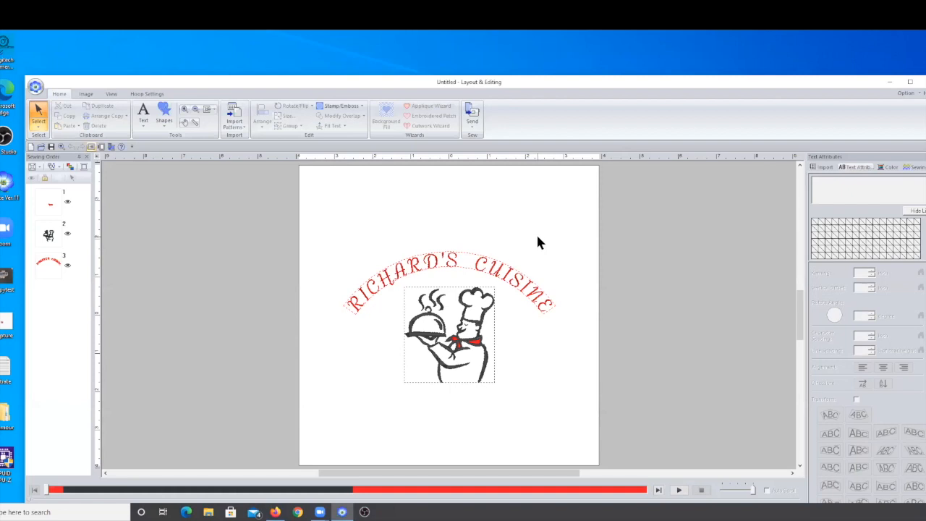
double_click(548, 86)
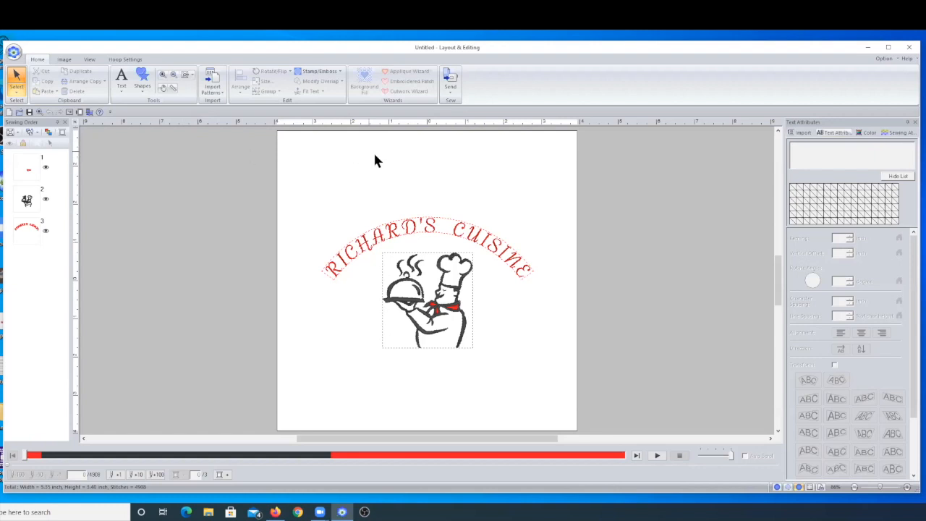
Step: Start a new blank design page without saving the personalised chef design
click(11, 113)
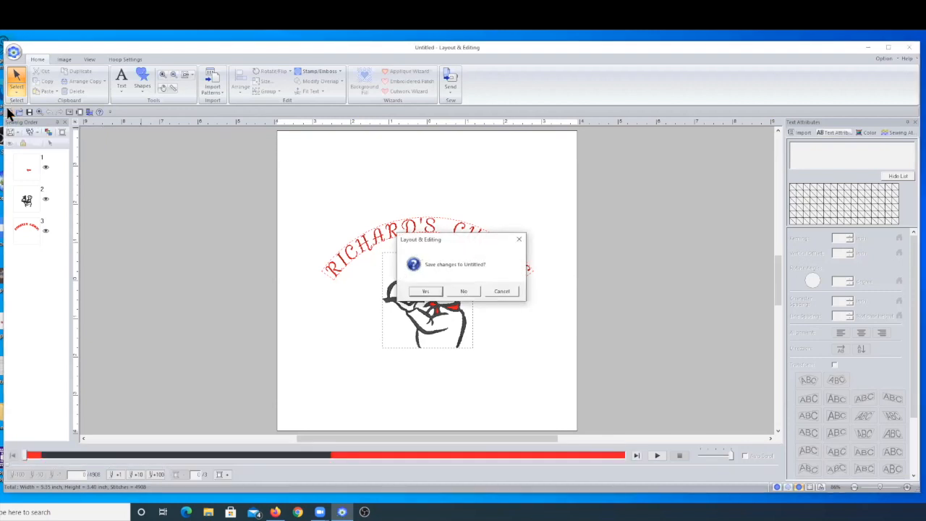
click(472, 291)
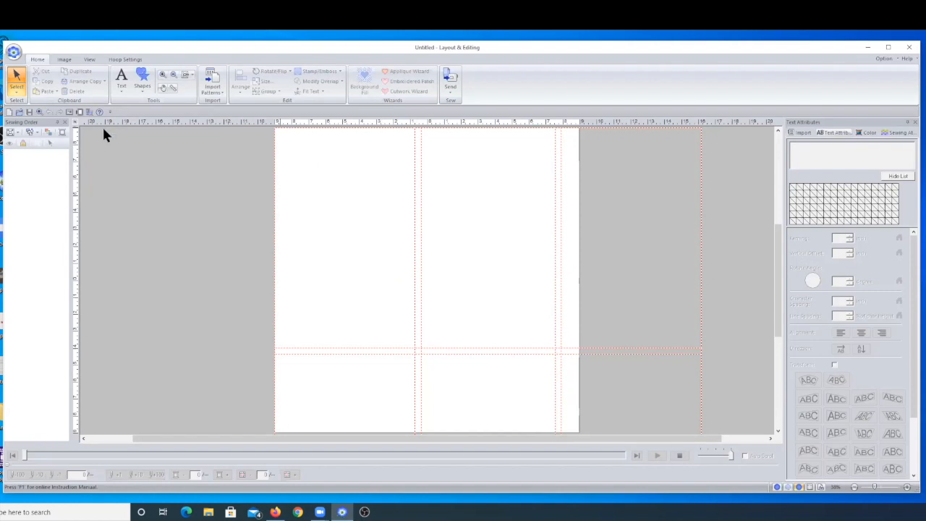
click(14, 52)
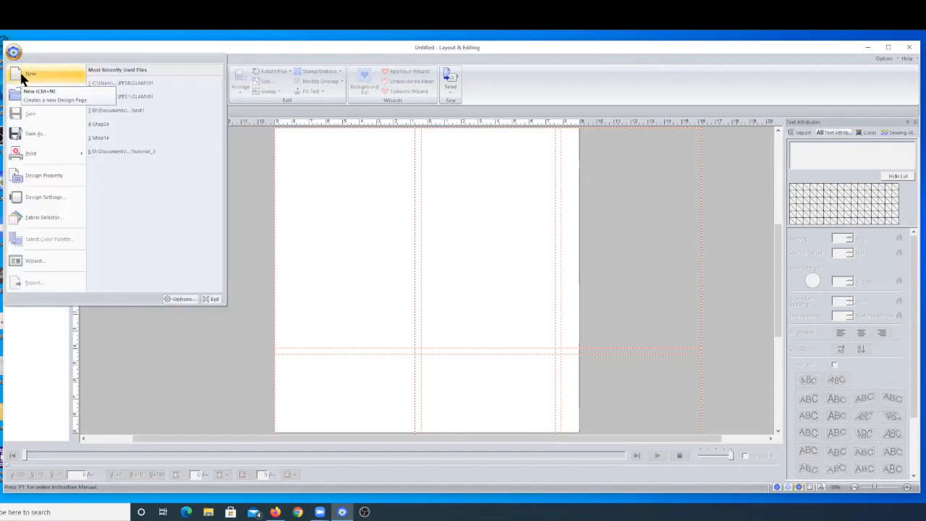
click(21, 78)
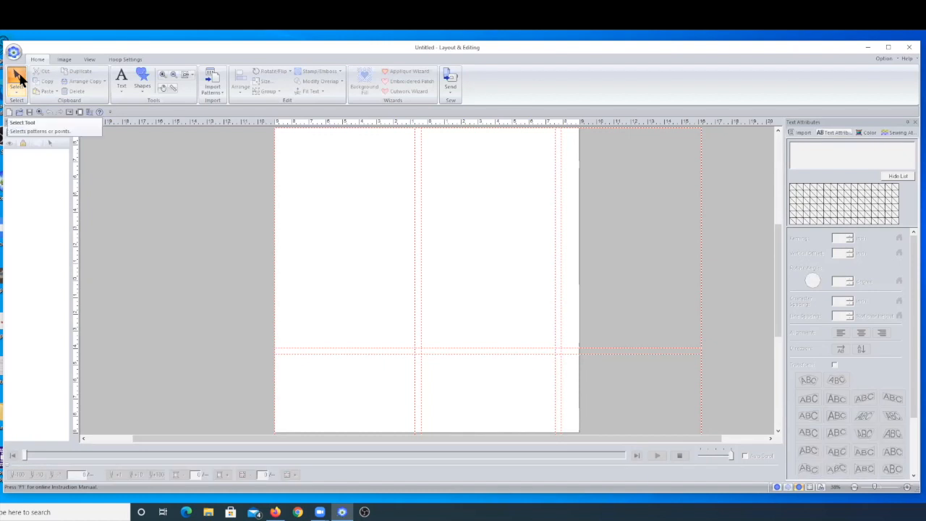
Step: Look through the available template categories from the wizard's template design option and cancel the selection
click(65, 111)
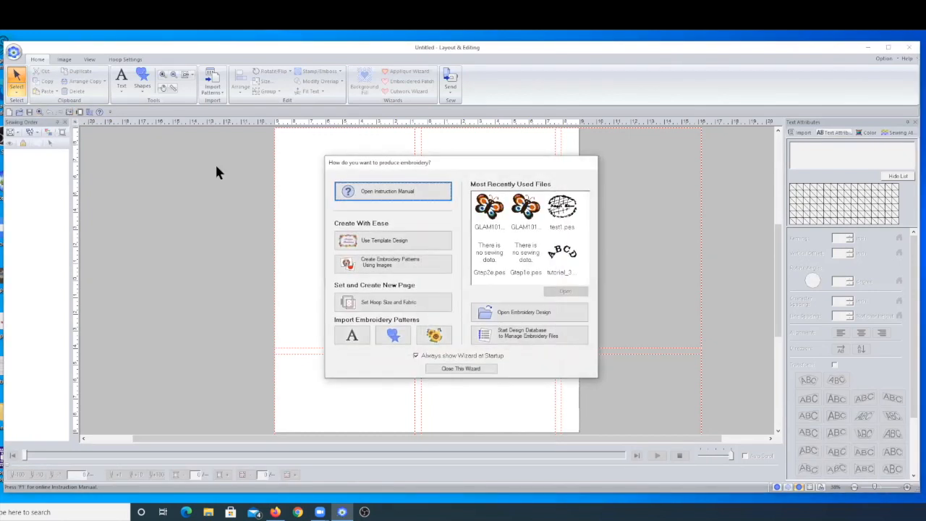
click(376, 241)
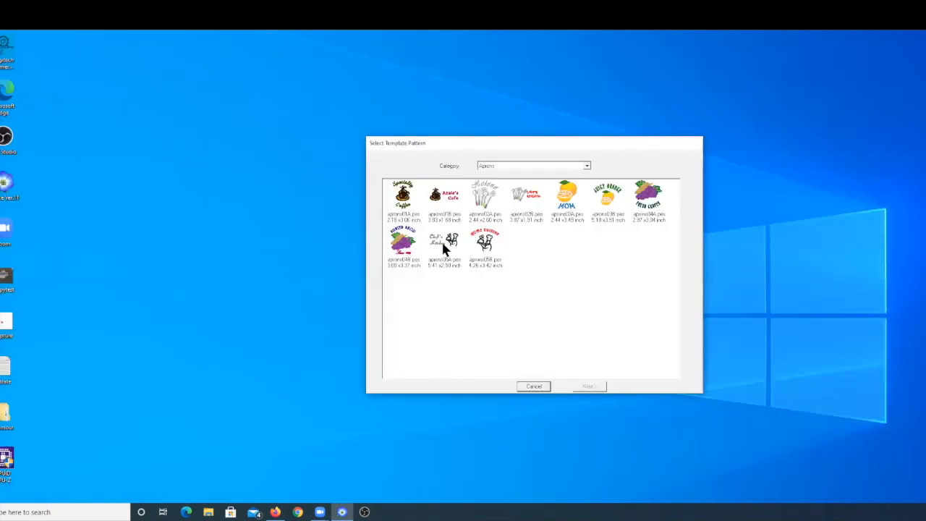
click(587, 168)
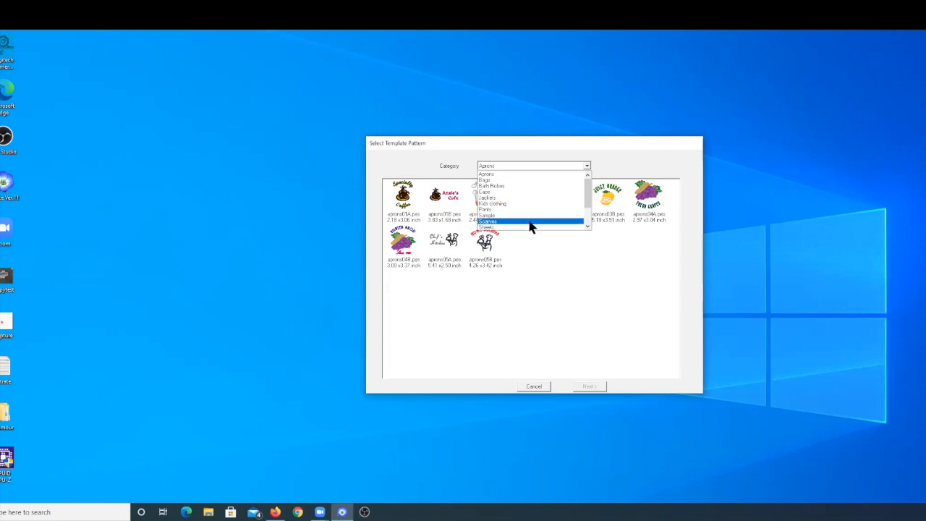
drag(588, 199, 596, 215)
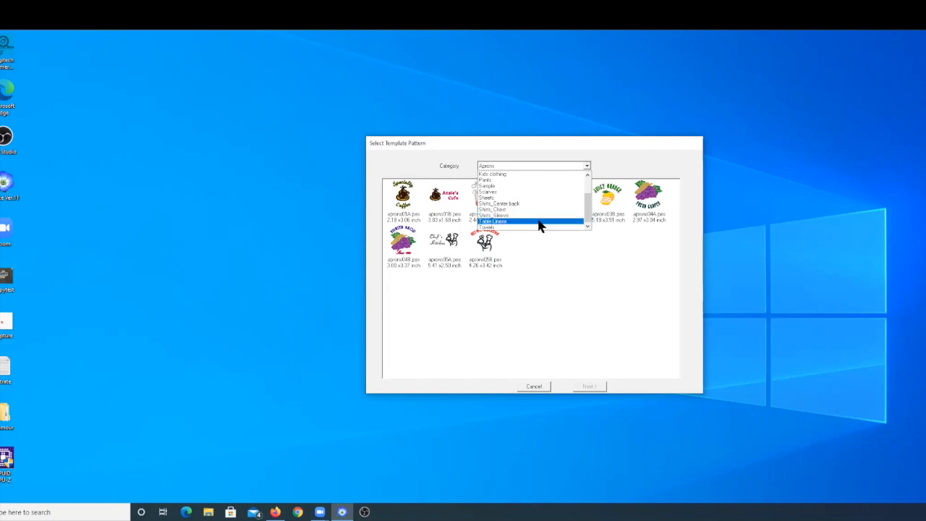
click(546, 386)
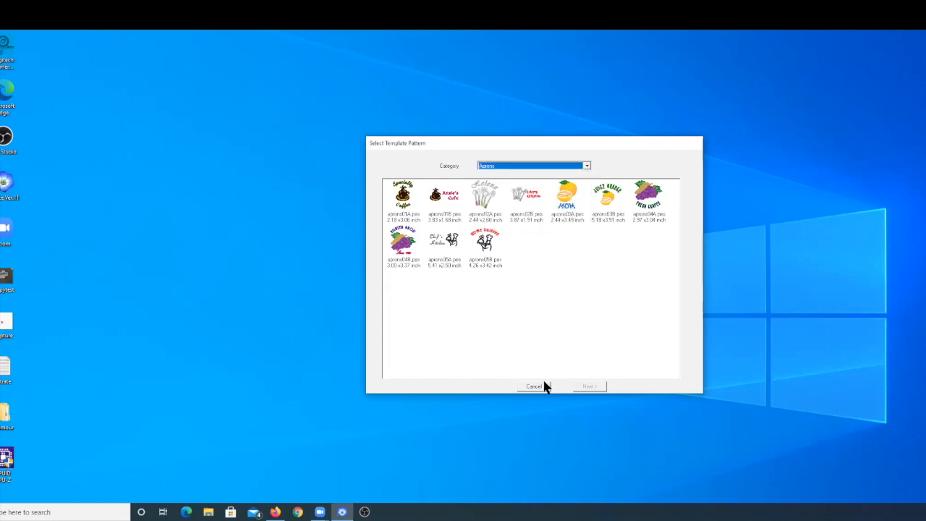
click(544, 388)
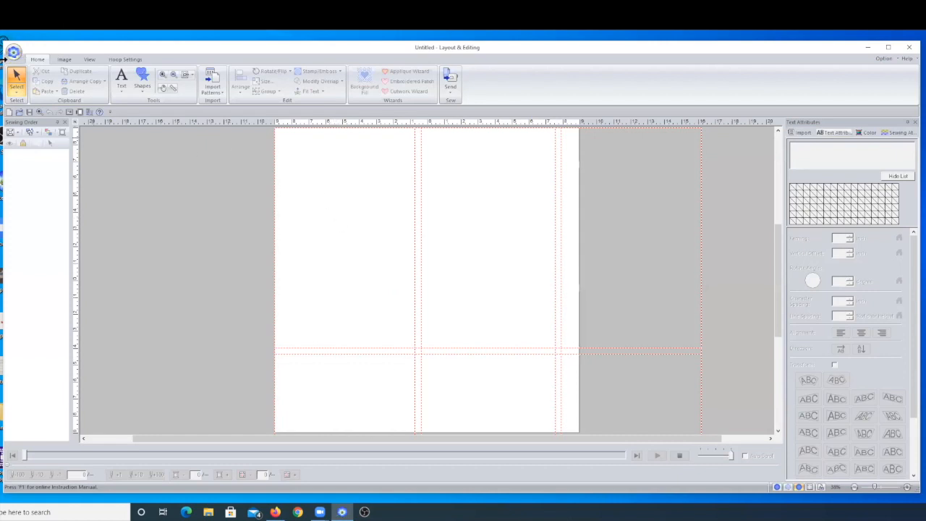
Step: Place the emf_apple vector image on the design page through the wizard's image option, cancelling the stitch method selection
click(12, 54)
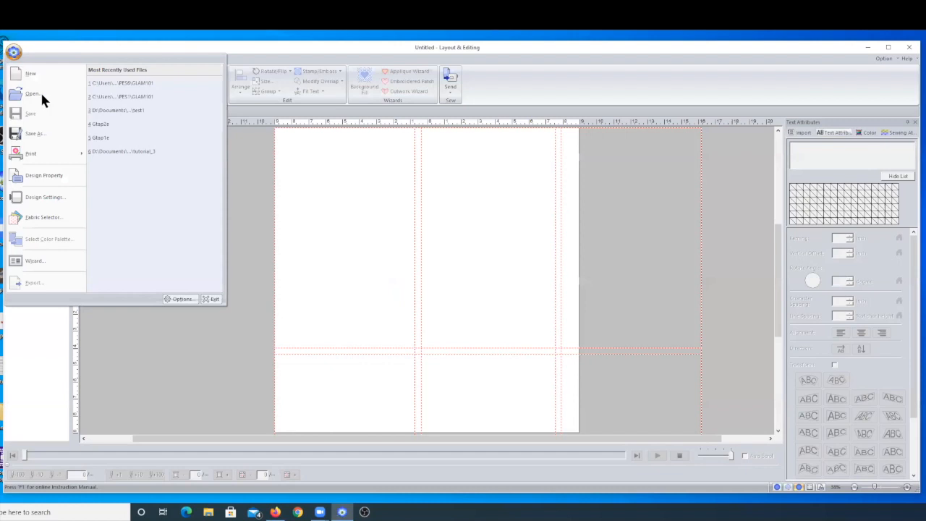
click(56, 260)
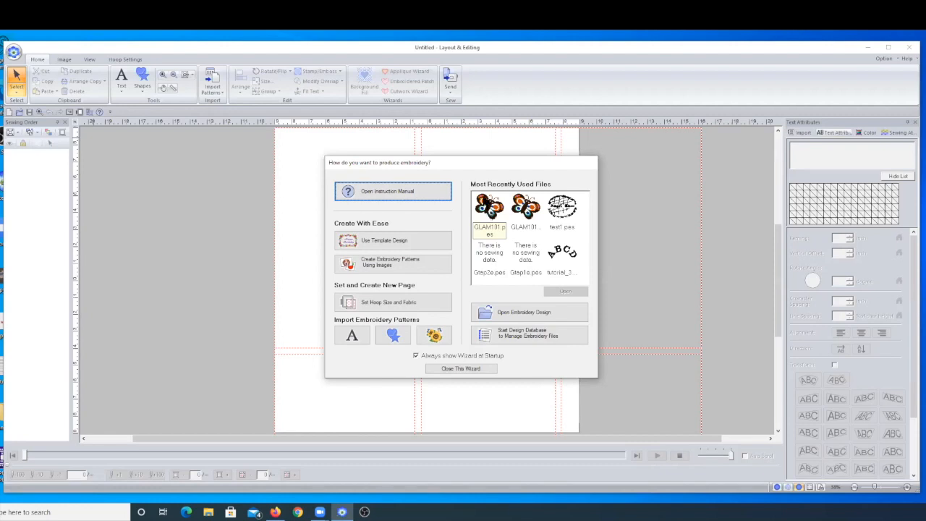
click(383, 267)
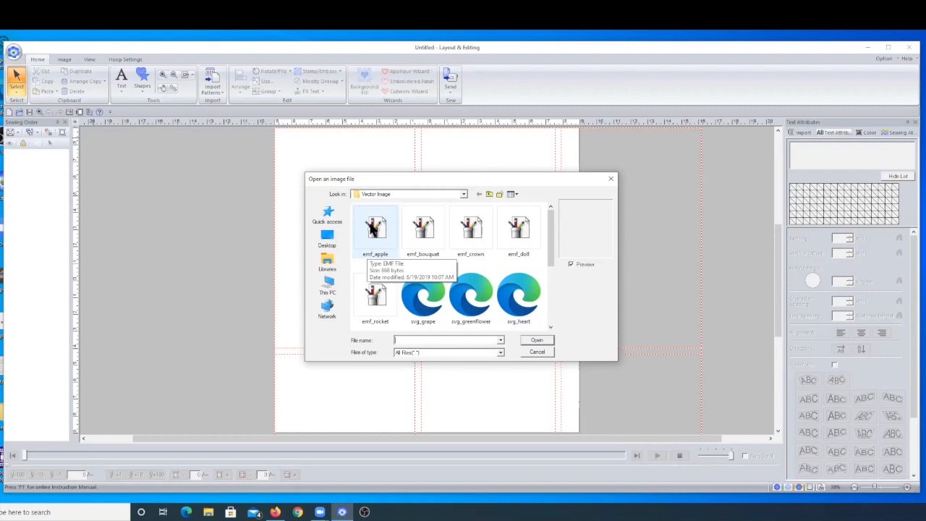
click(370, 226)
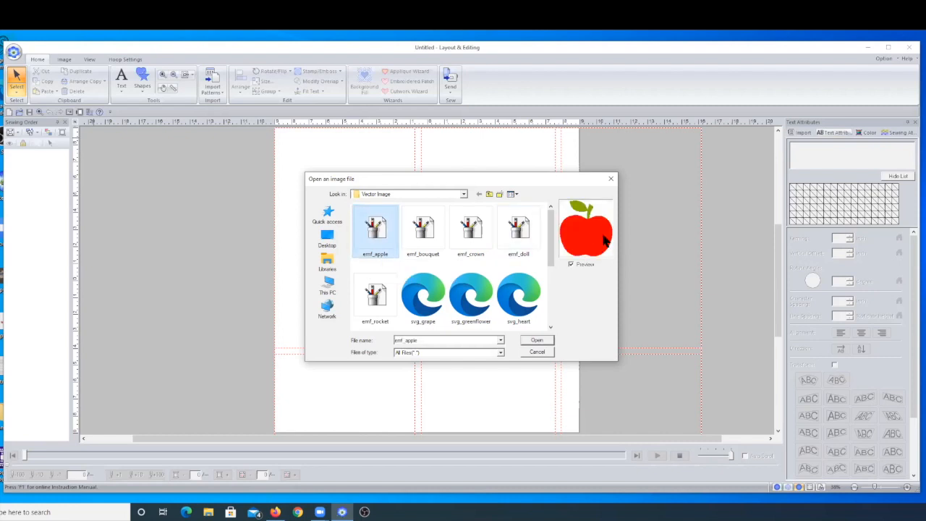
click(543, 340)
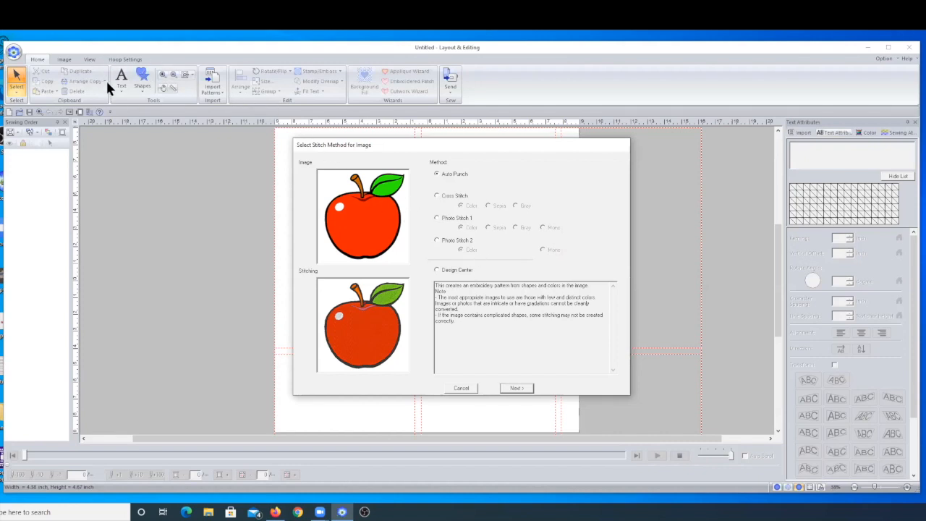
click(462, 389)
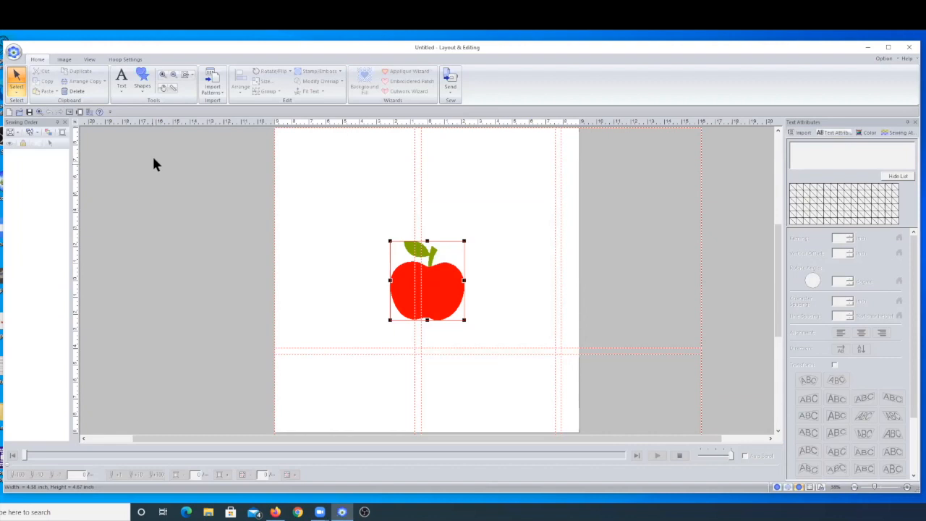
Step: Start a new blank design page without saving the page that contains the apple image
click(65, 58)
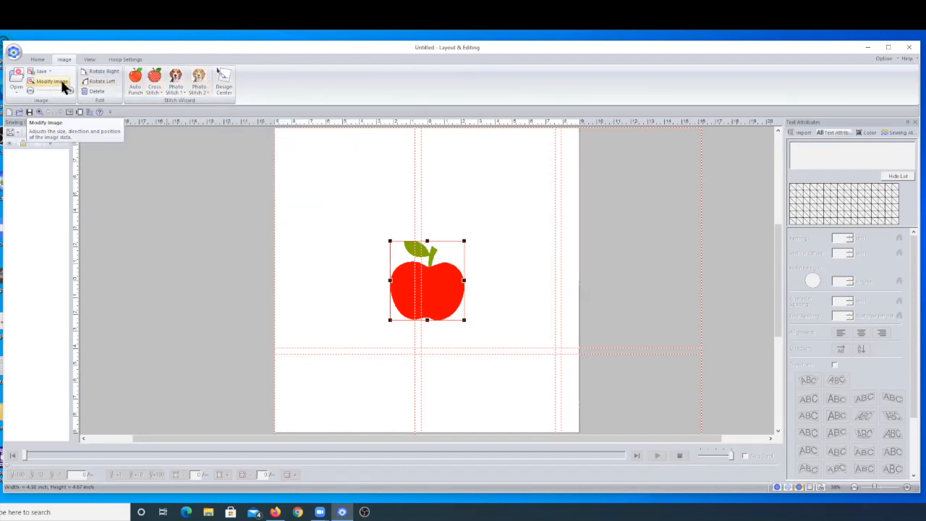
click(14, 53)
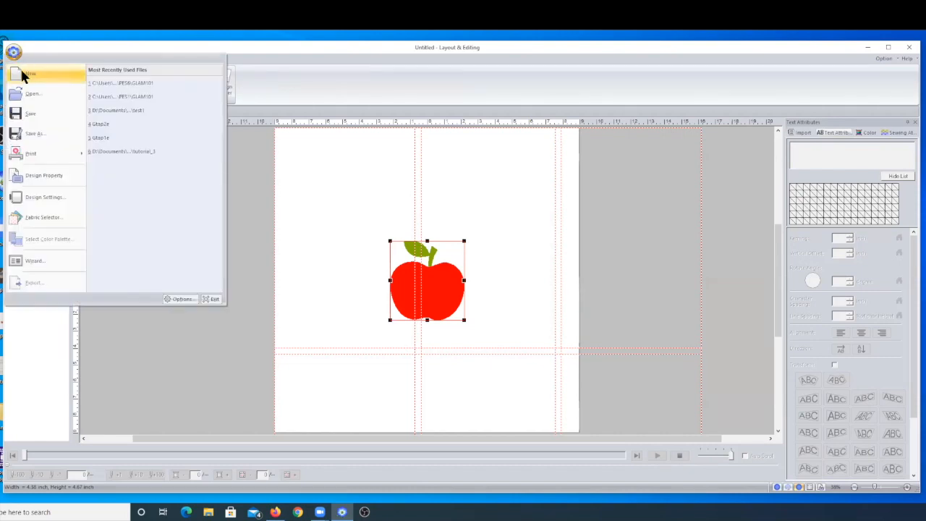
click(24, 76)
click(464, 291)
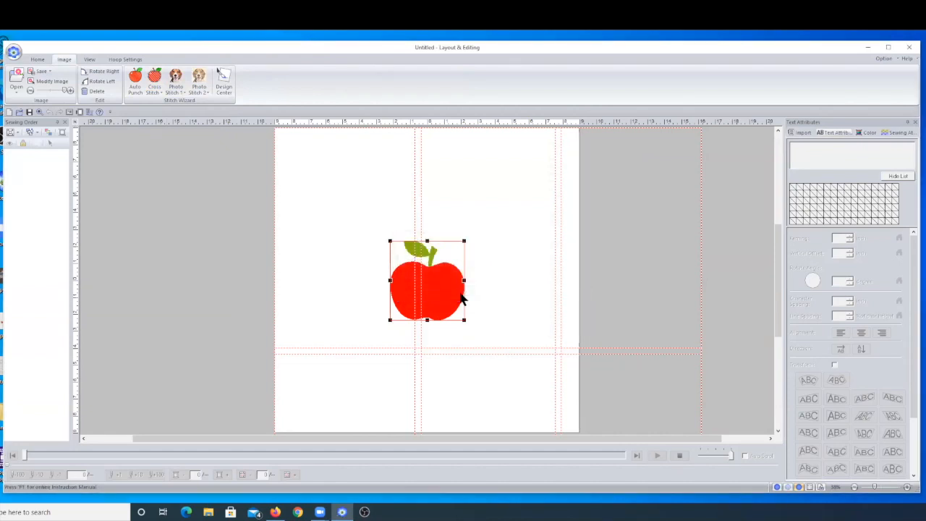
Step: Reopen the wizard, choose its hoop size and fabric setup, and base the page size on a hoop size
click(12, 53)
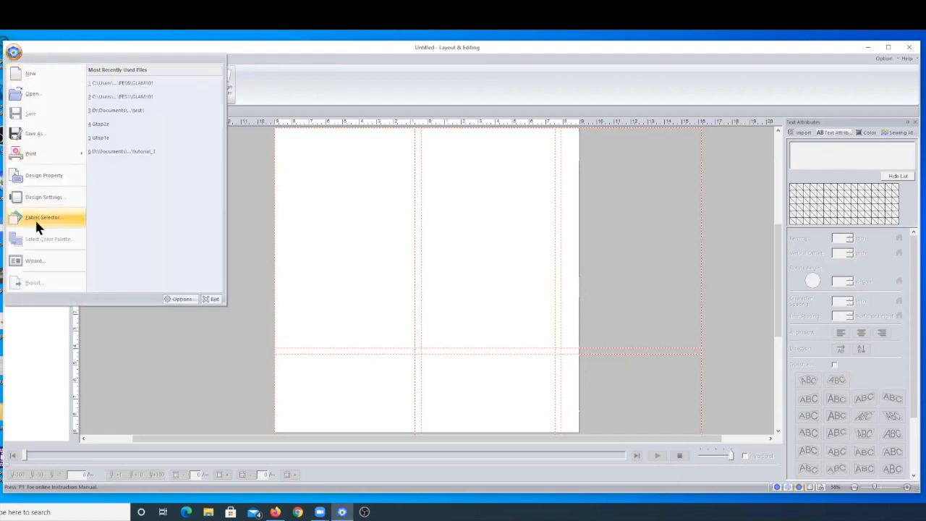
click(41, 259)
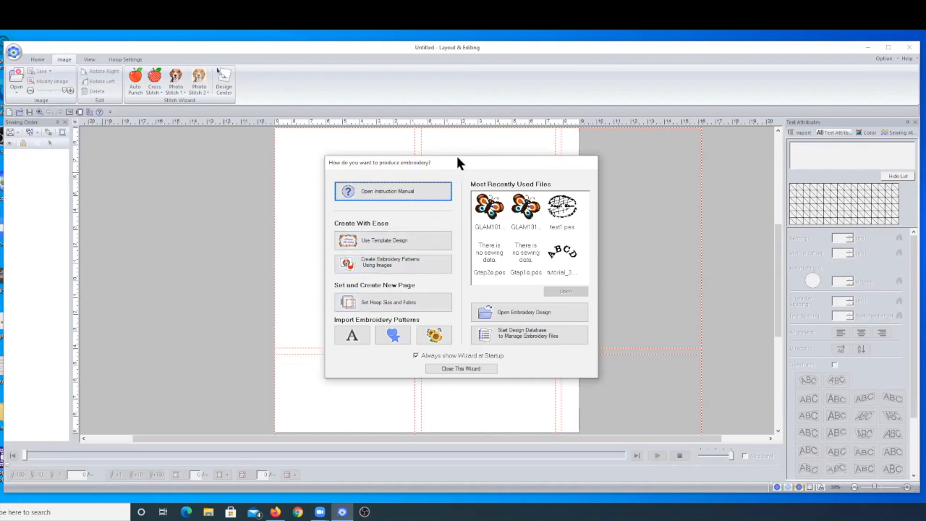
drag(457, 162, 730, 166)
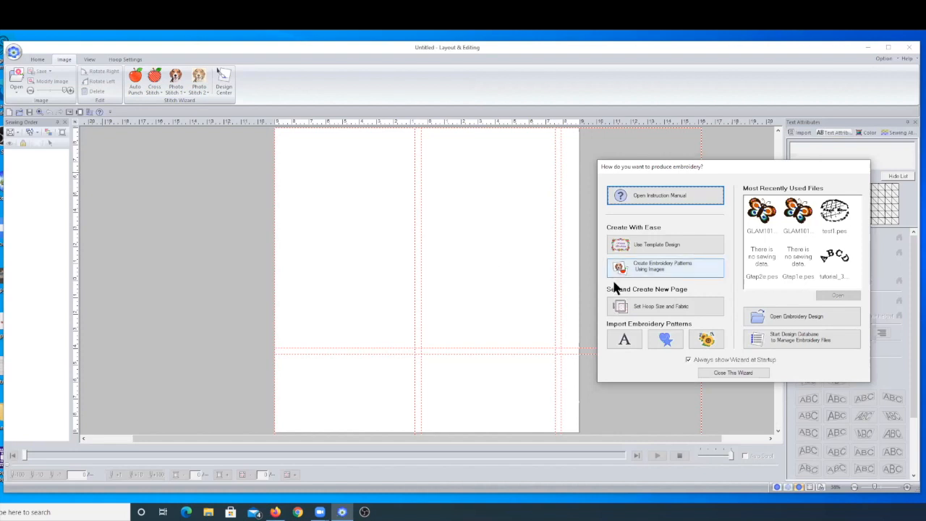
click(631, 308)
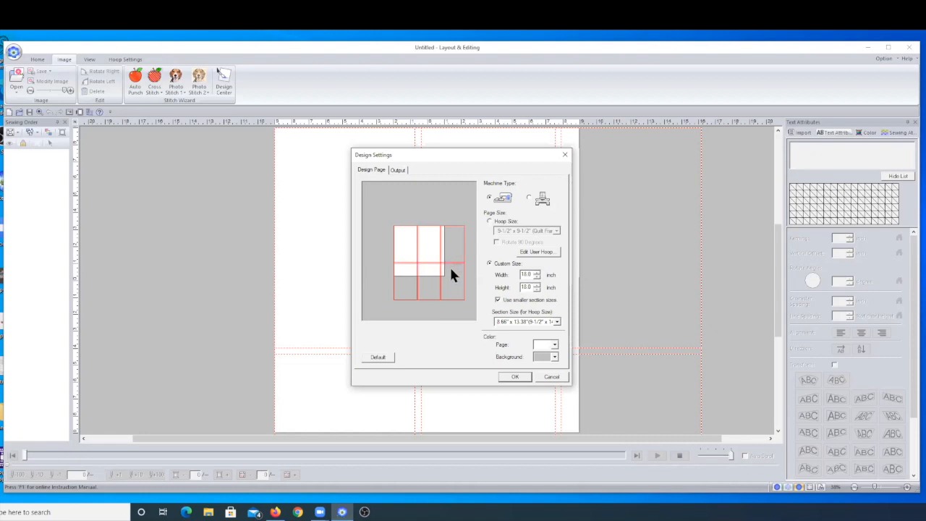
click(488, 222)
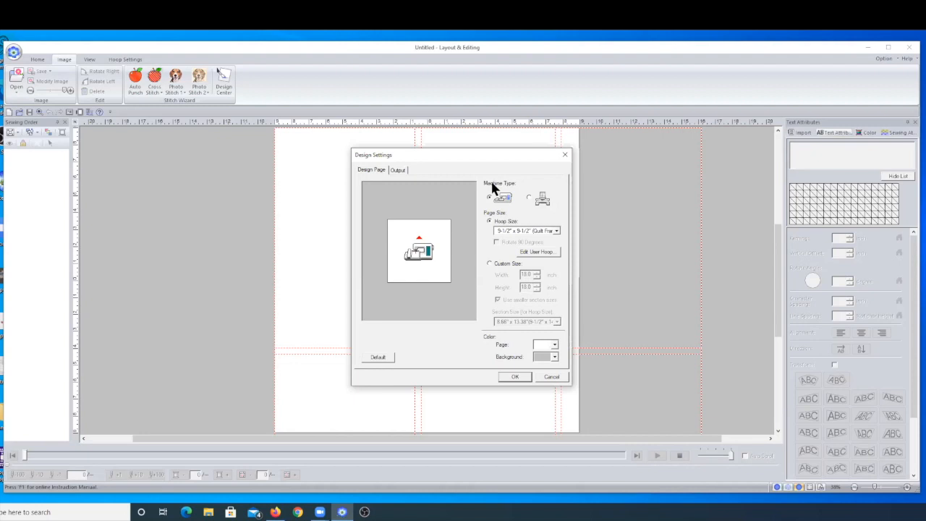
Step: Switch the machine type to the multi-needle machine and look through its available hoop sizes
click(542, 202)
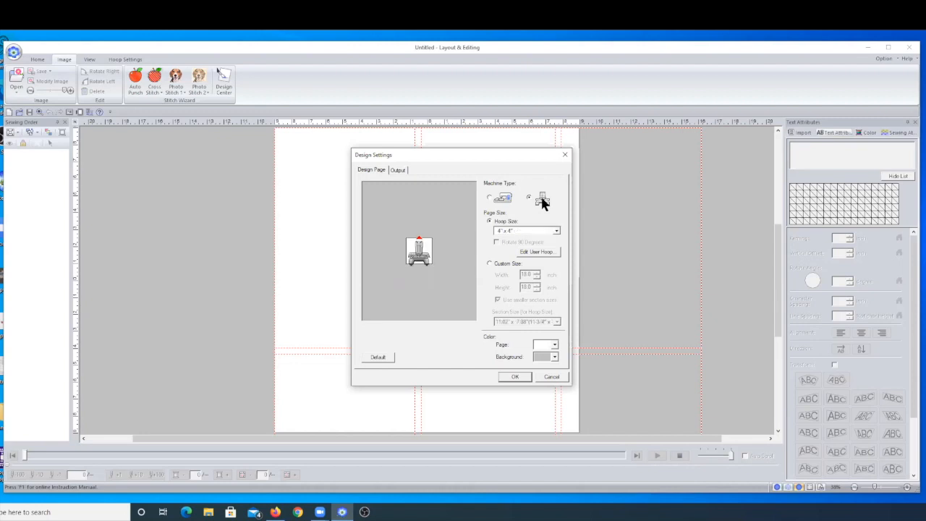
click(555, 231)
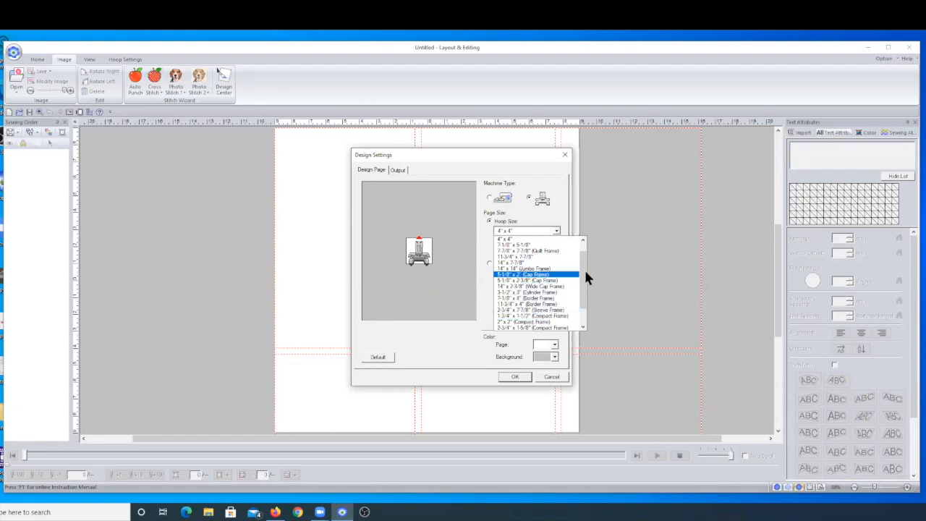
mouse_move(582, 262)
mouse_down()
mouse_move(583, 314)
mouse_move(584, 256)
mouse_up()
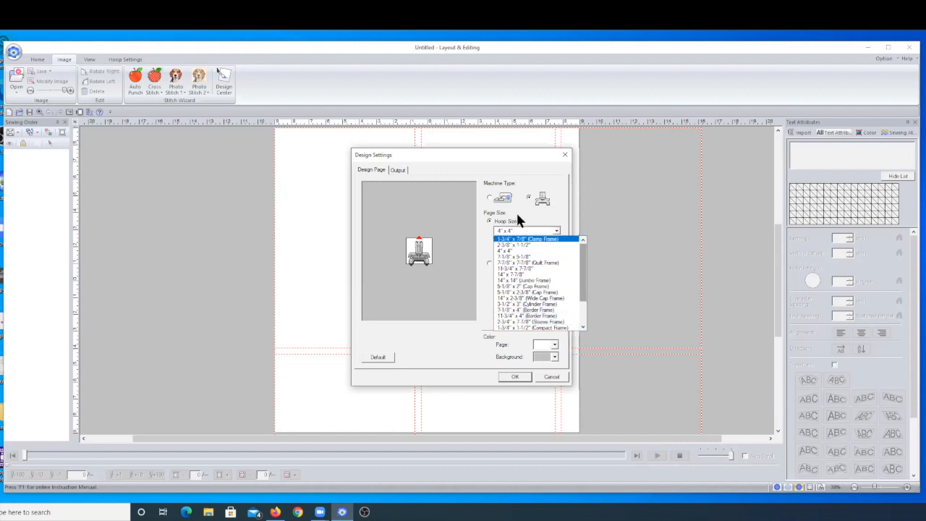
Step: Choose the single-needle machine type with the 9-1/2" x 9-1/2" (Quilt Frame L) hoop and apply the design settings
click(499, 192)
click(501, 192)
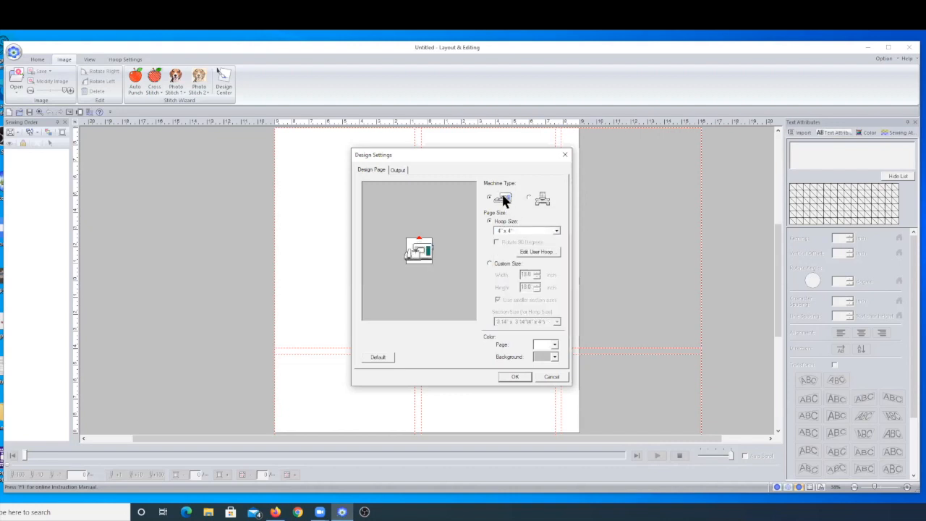
click(555, 230)
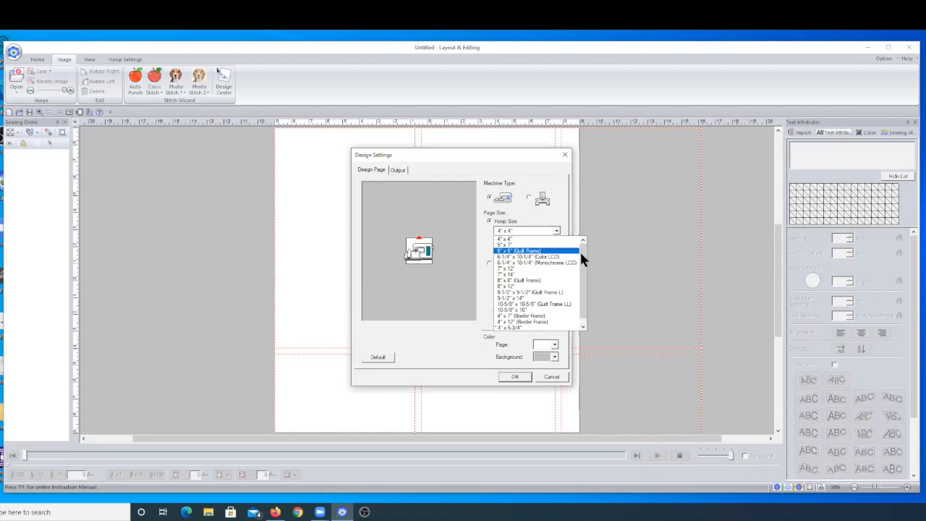
drag(580, 254, 571, 233)
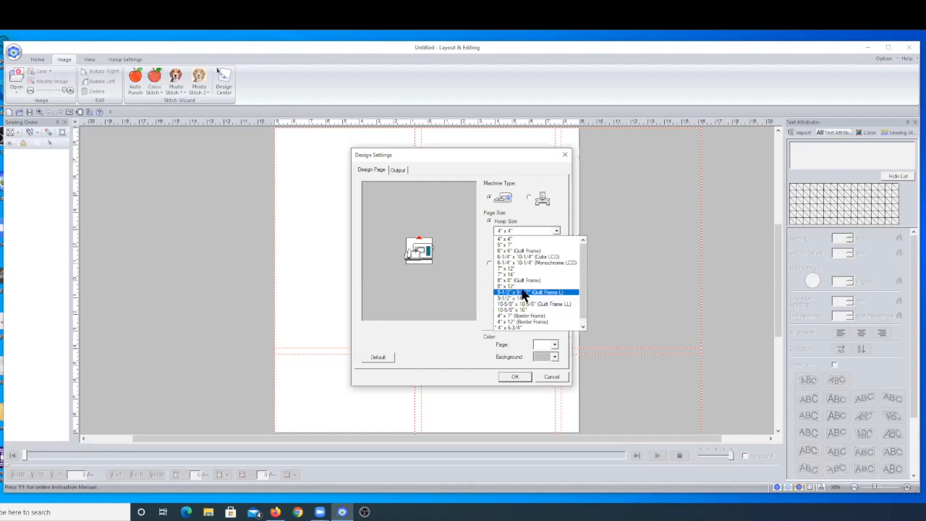
click(524, 292)
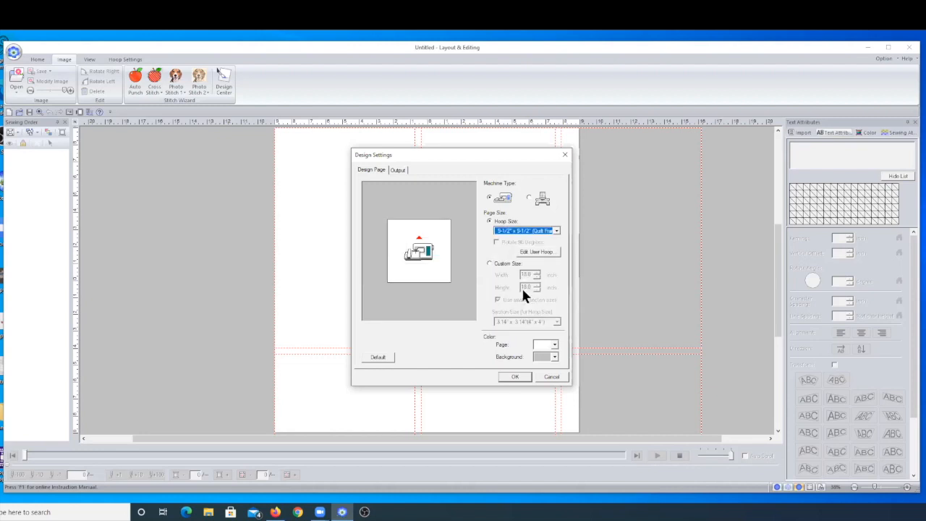
click(510, 376)
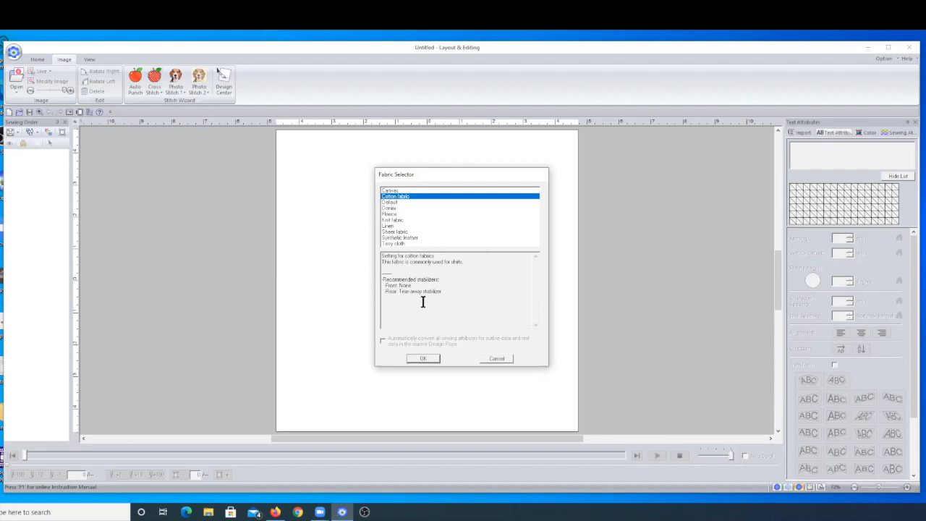
Step: Check the stabilizer recommendations for Terry cloth and the output options in the design settings, cancelling both dialogs
click(394, 243)
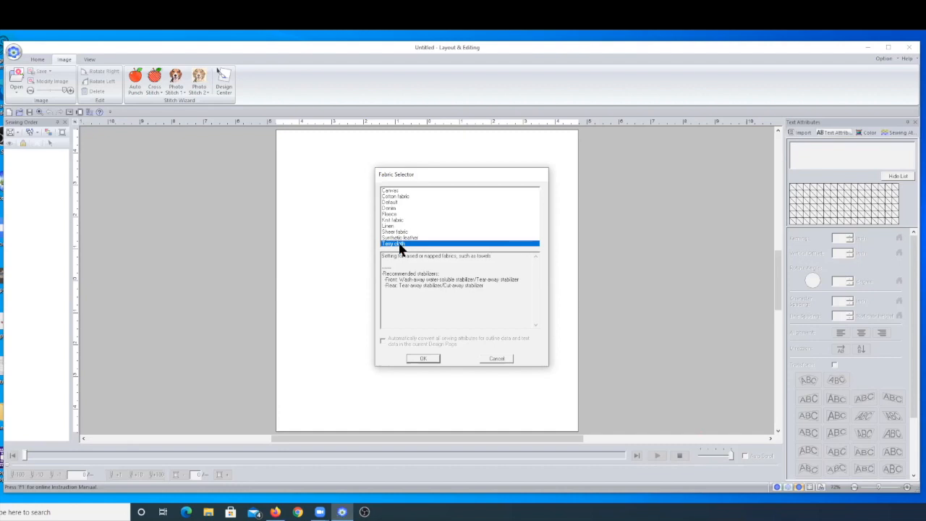
click(497, 359)
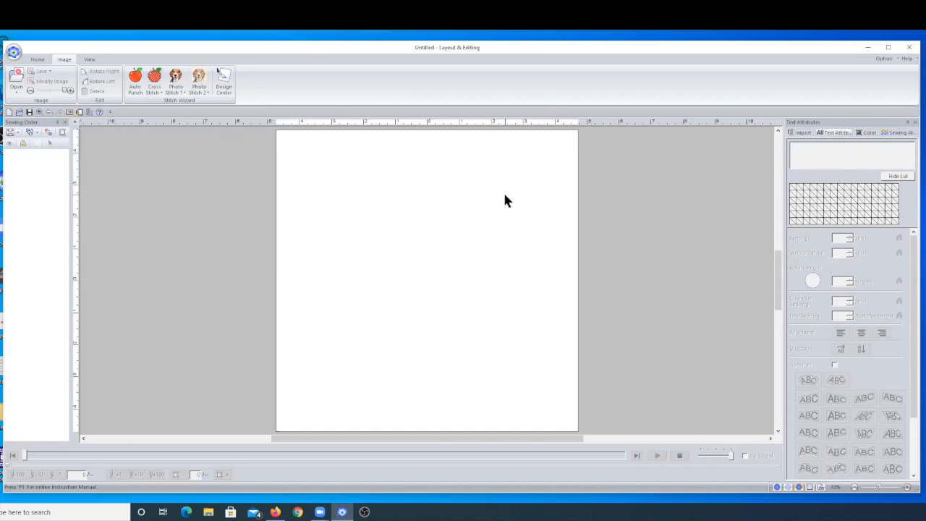
click(79, 113)
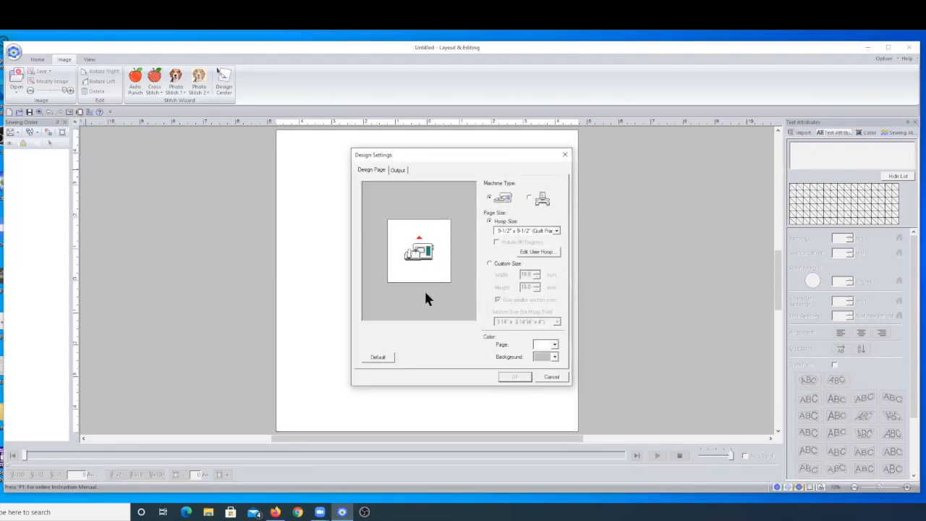
click(397, 172)
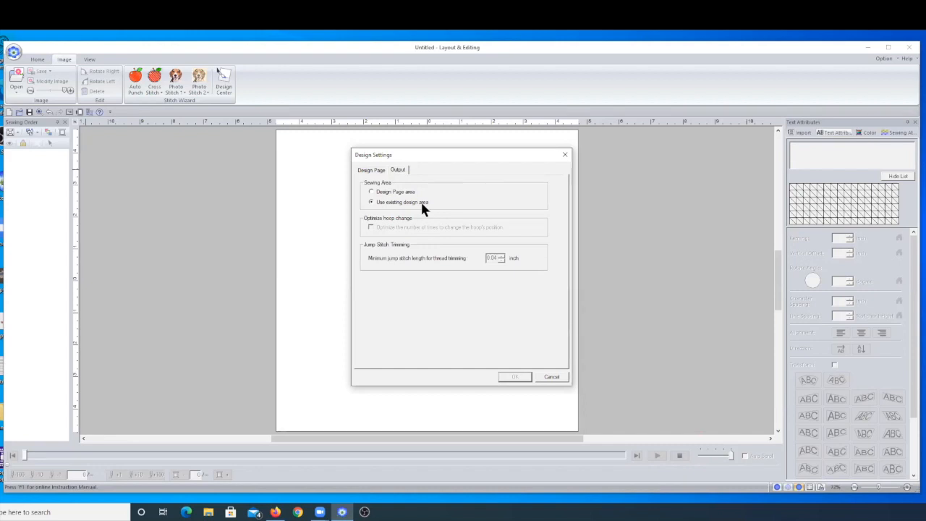
click(551, 377)
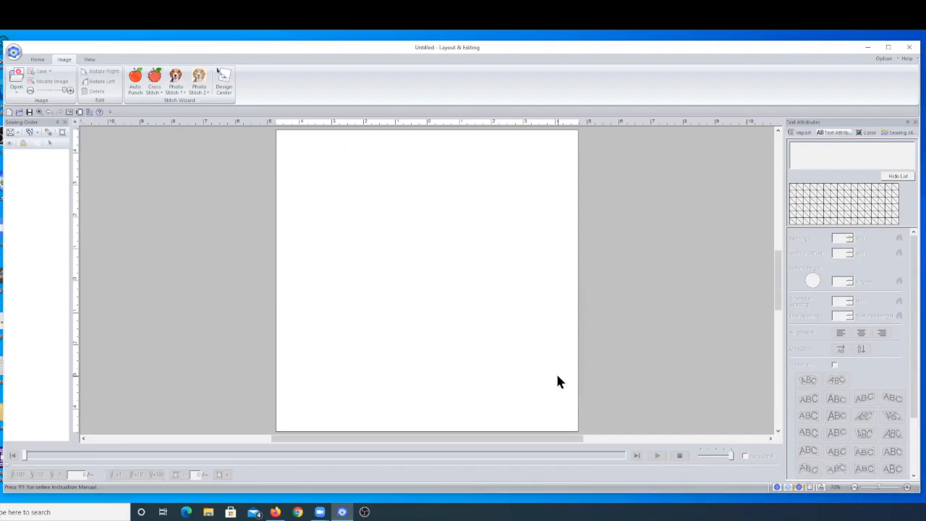
Step: Switch the design page to a custom size with 3.14" x 3.14" (4" x 4") sections and apply it
click(80, 113)
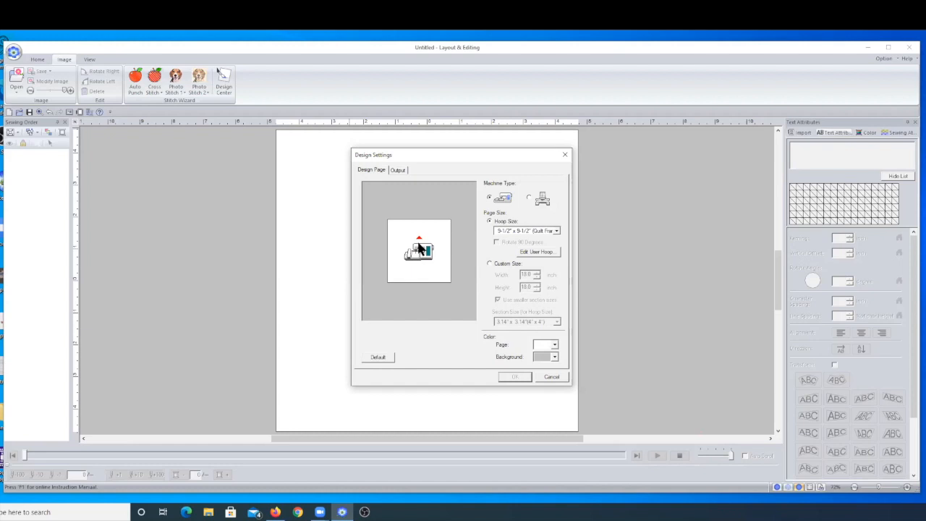
click(489, 263)
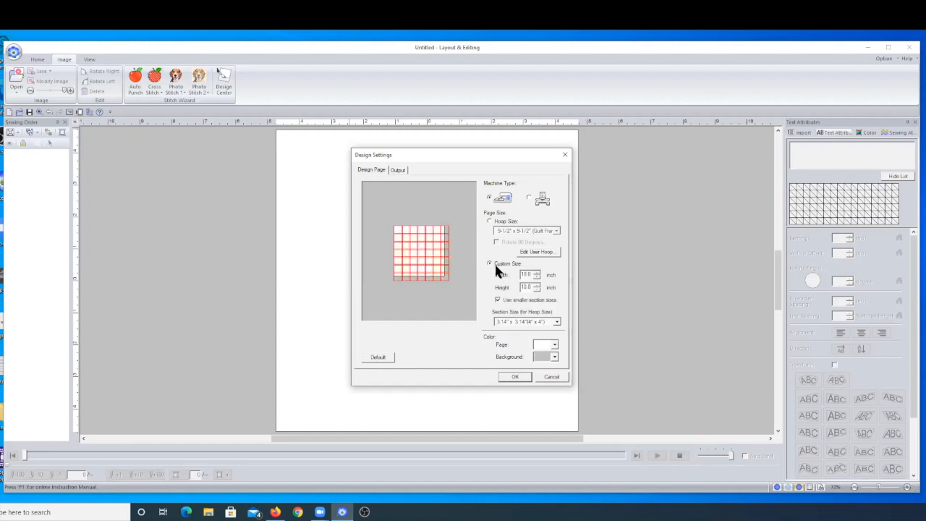
click(557, 323)
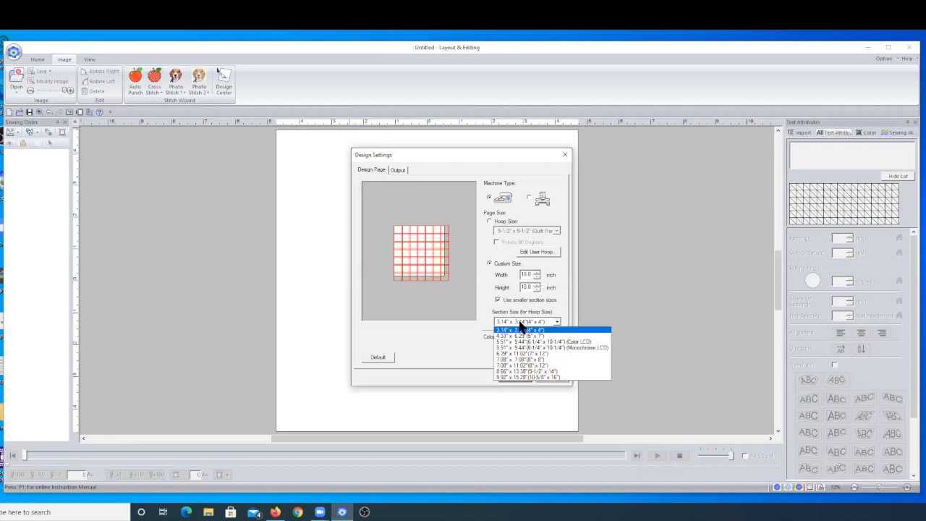
click(520, 323)
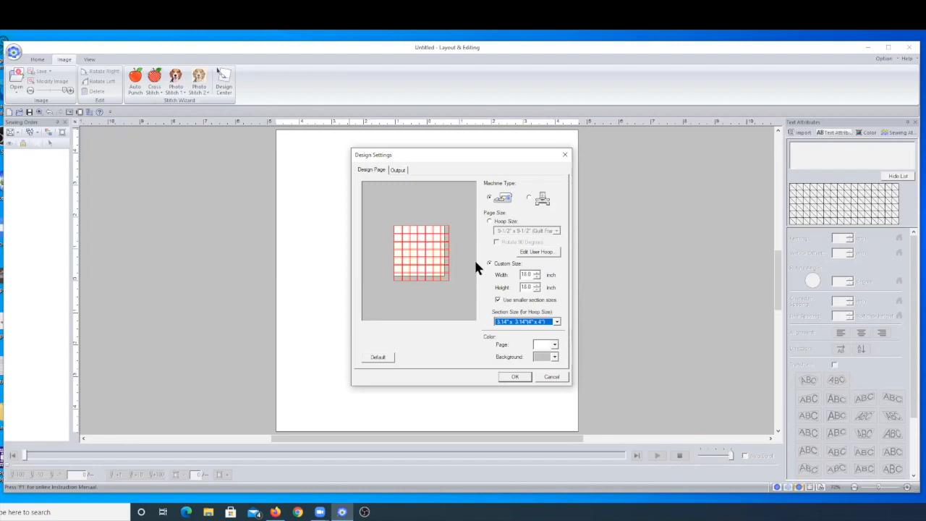
click(512, 378)
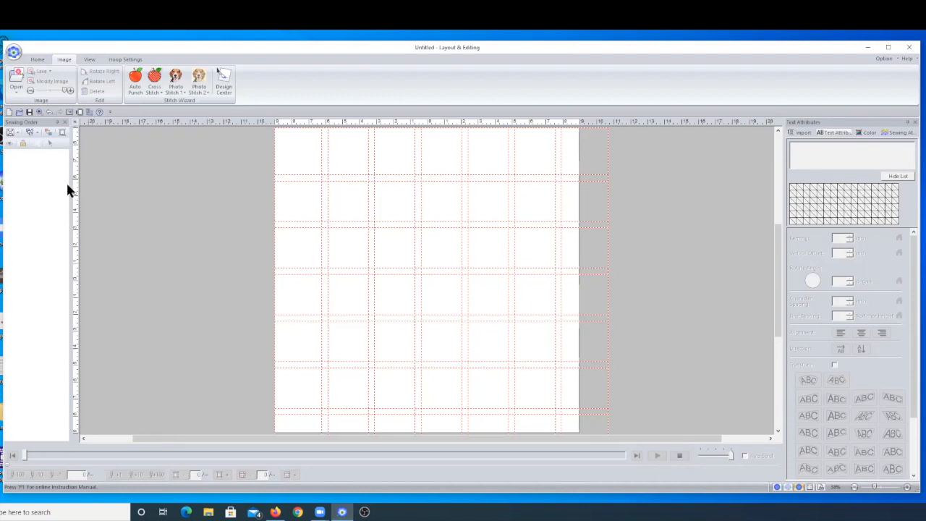
Step: Preview the 8.66" x 13.38" (9-1/2" x 14") section size, and return the page to the 9-1/2" x 9-1/2" hoop size
click(80, 112)
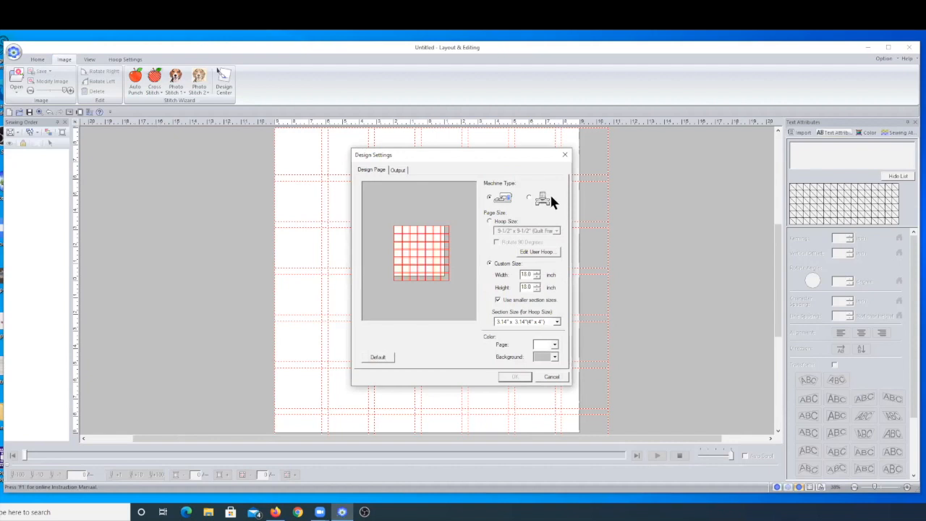
click(541, 322)
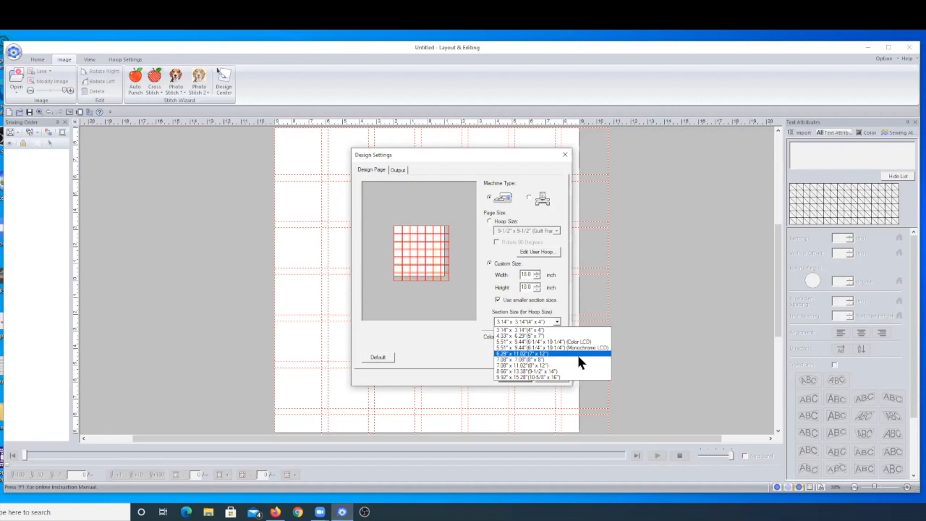
click(550, 371)
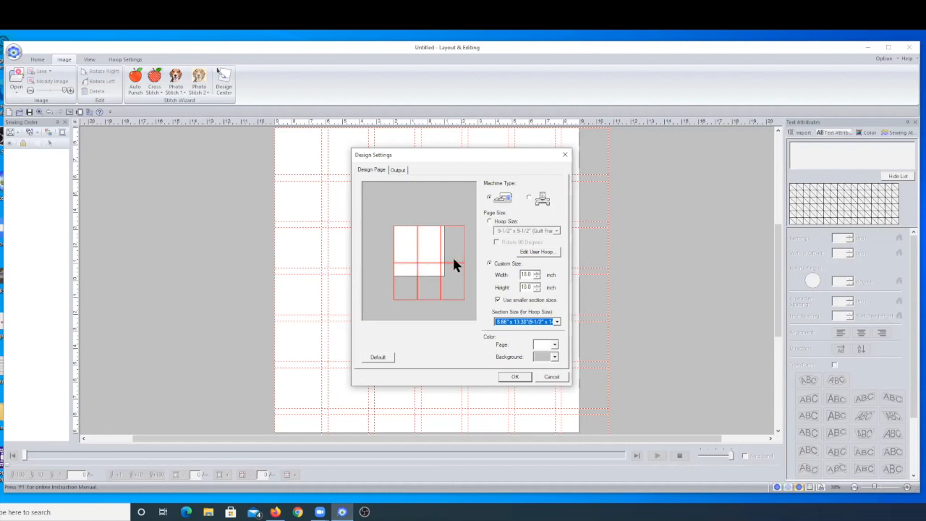
click(504, 225)
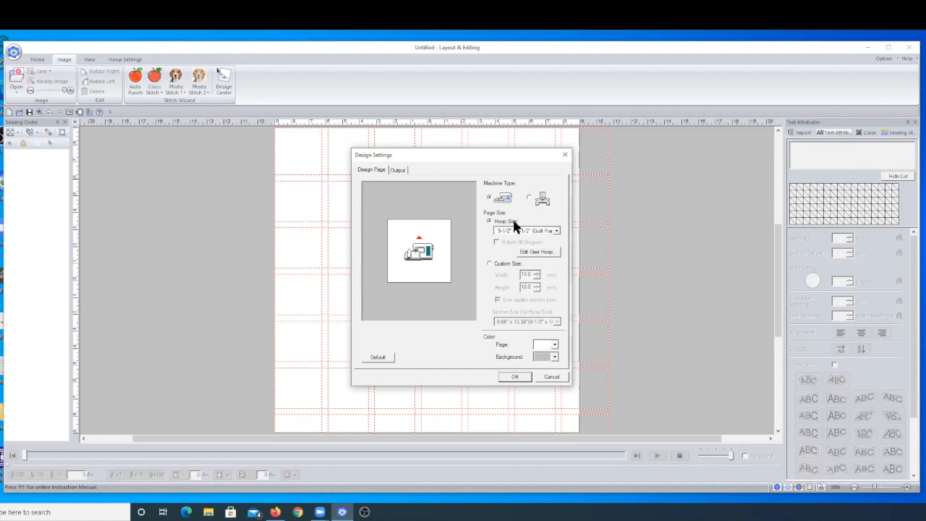
click(518, 376)
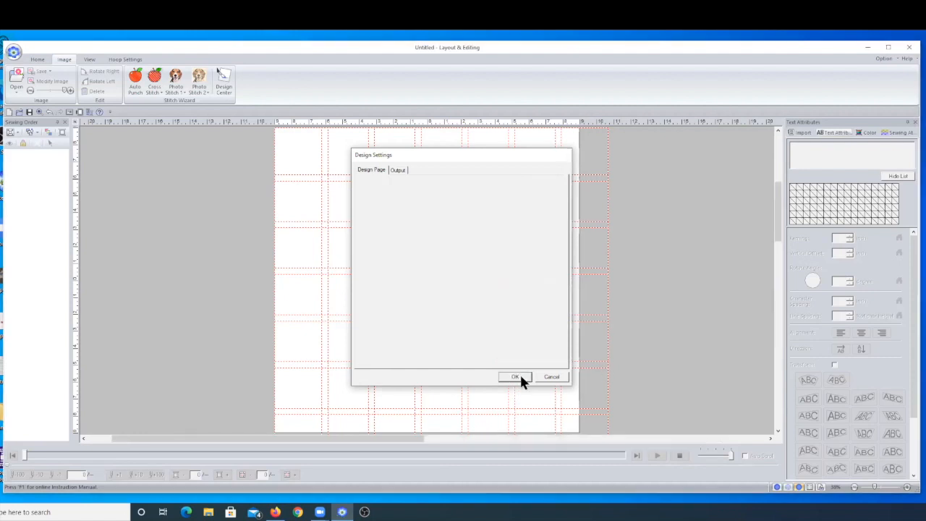
Step: Reopen the startup wizard and choose to import text patterns
click(11, 53)
click(56, 261)
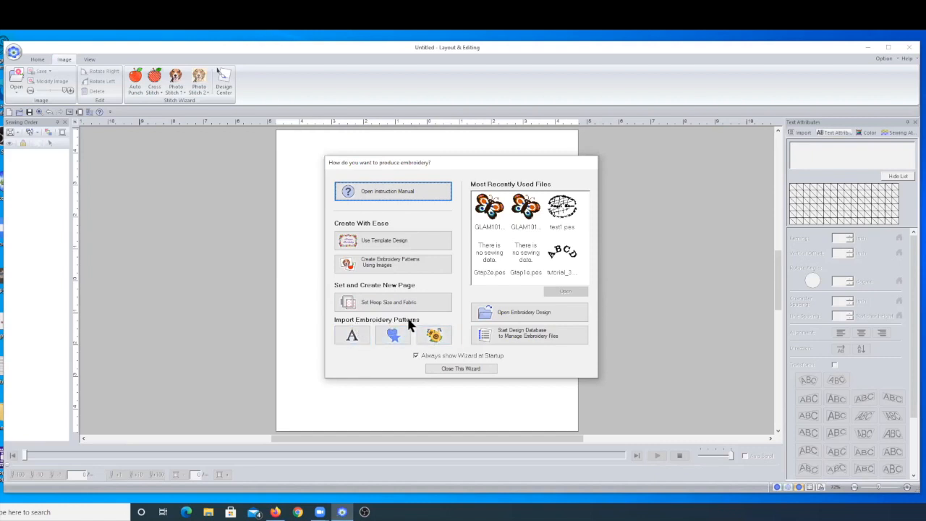
click(351, 337)
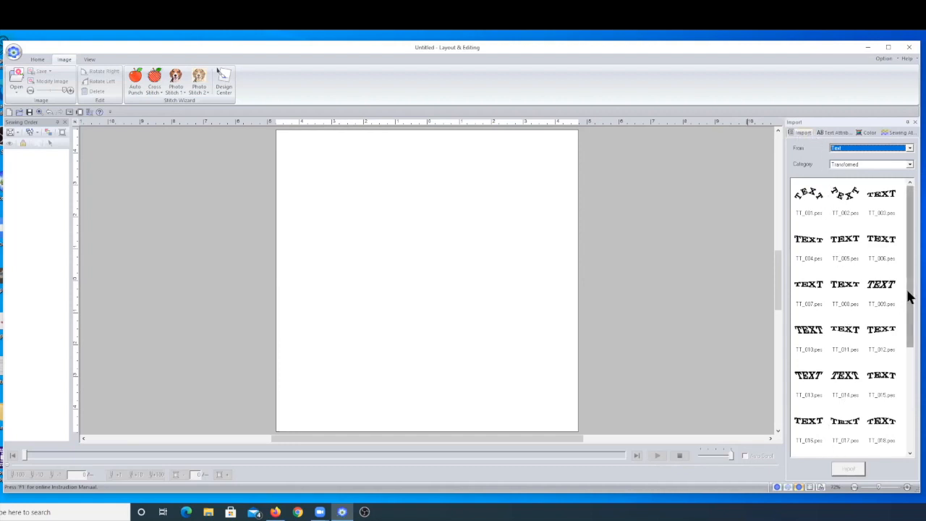
Step: Browse the importable text patterns in the Block Fonts and Decorative Fonts categories
drag(909, 289, 909, 172)
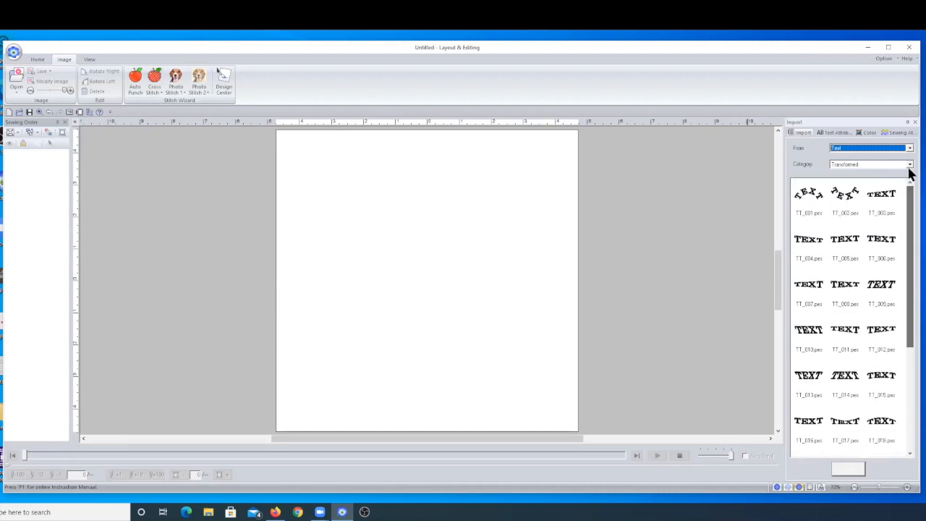
click(909, 165)
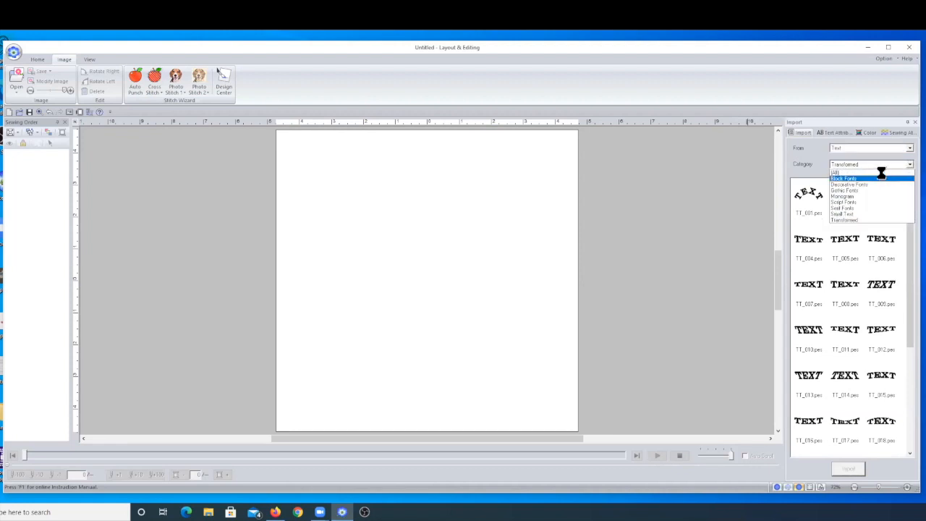
click(881, 176)
click(880, 168)
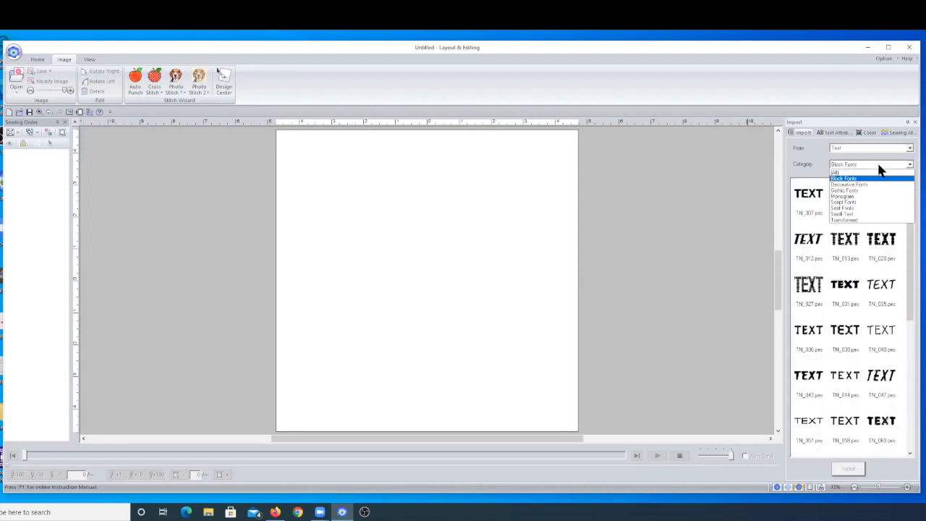
click(873, 186)
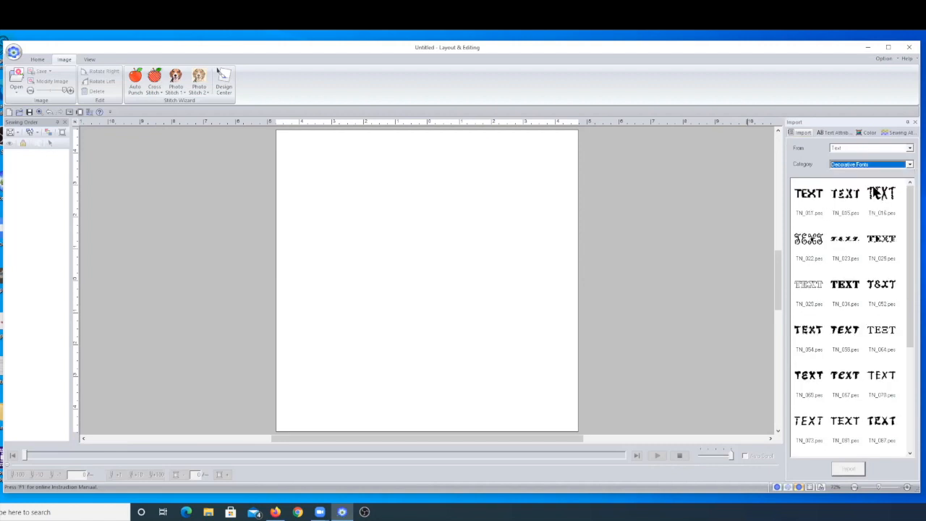
click(871, 164)
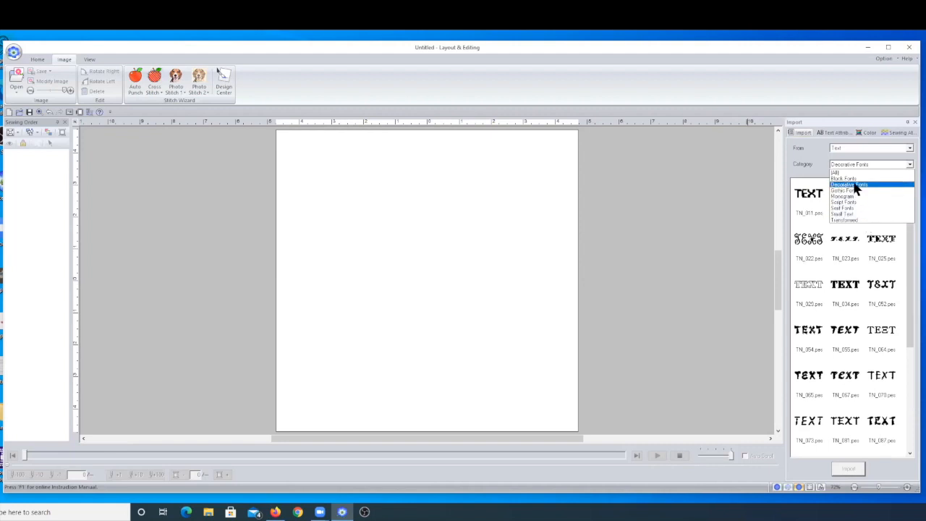
click(813, 147)
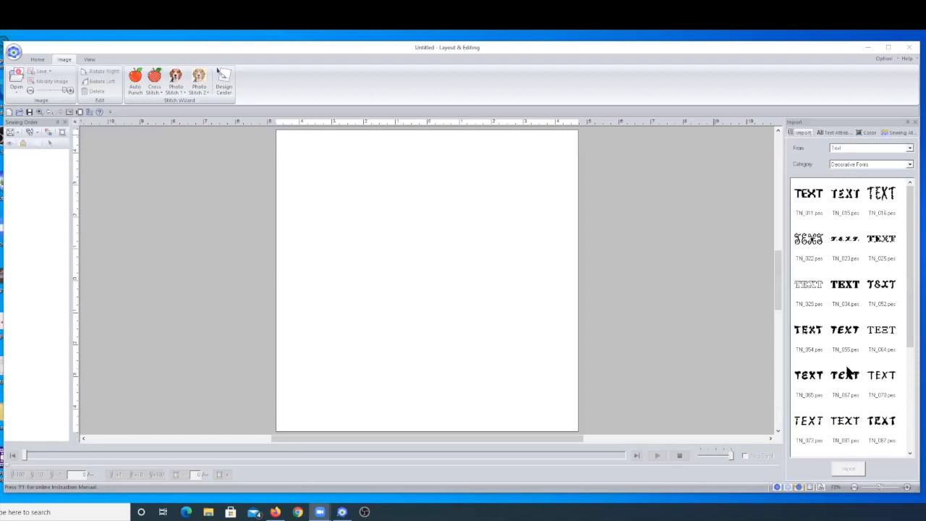
Step: Switch the import source to Design Library and look through its categories, keeping Holidays
click(860, 147)
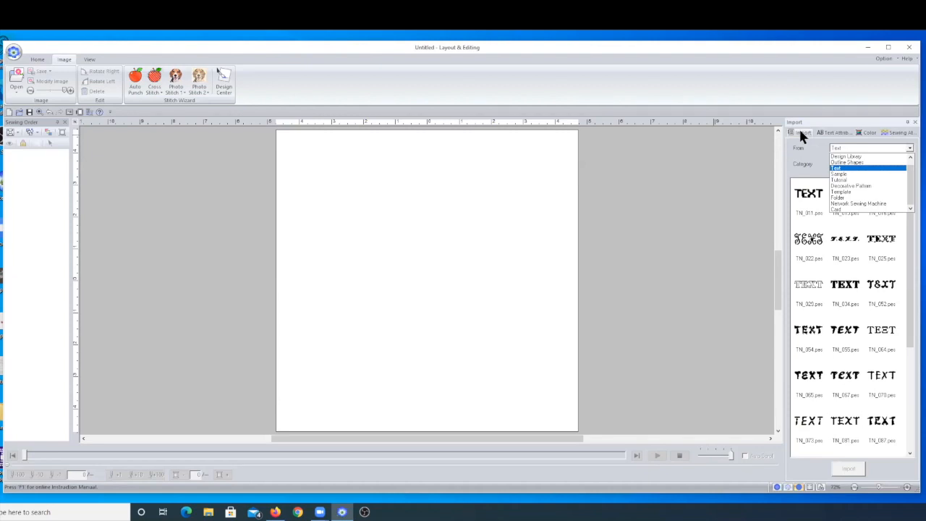
click(837, 157)
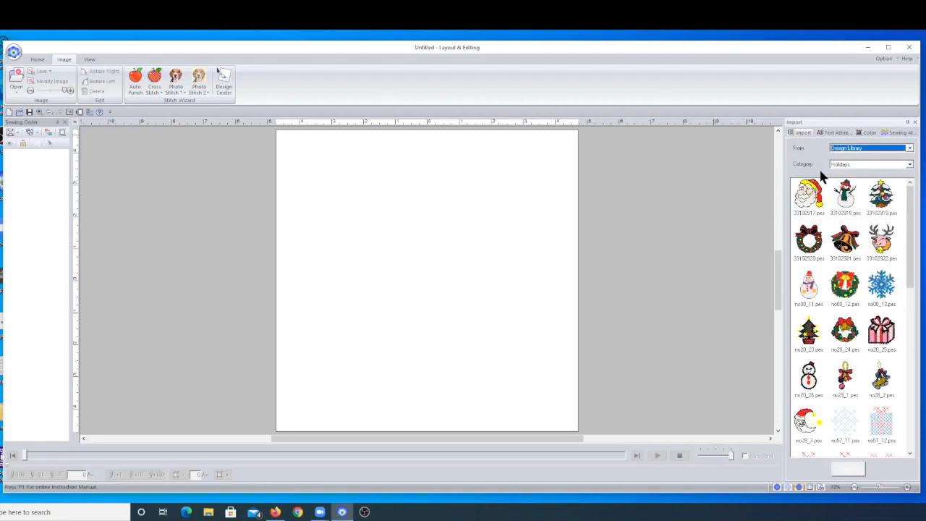
click(910, 165)
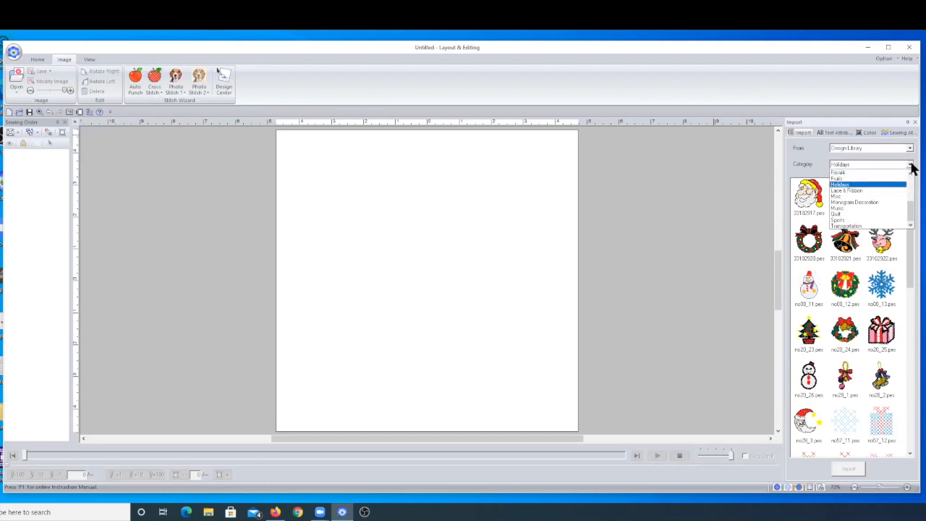
drag(910, 207, 911, 236)
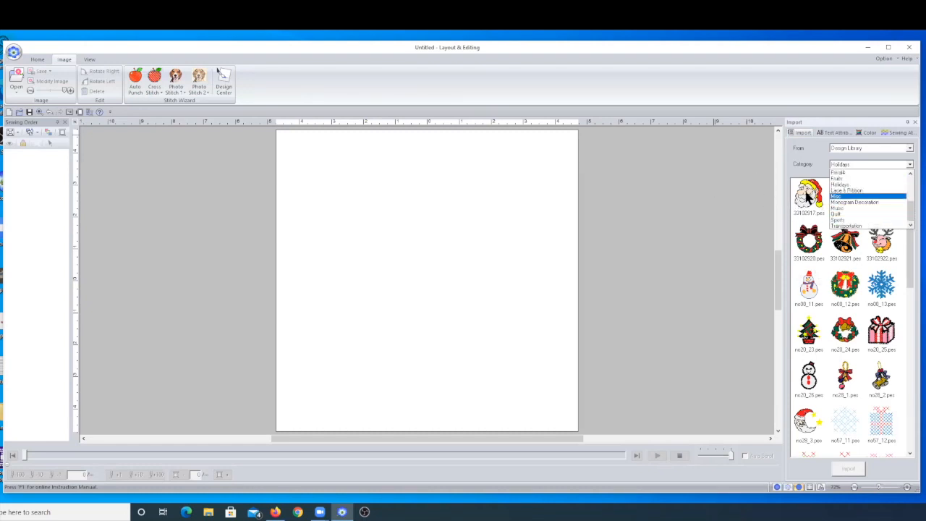
click(809, 150)
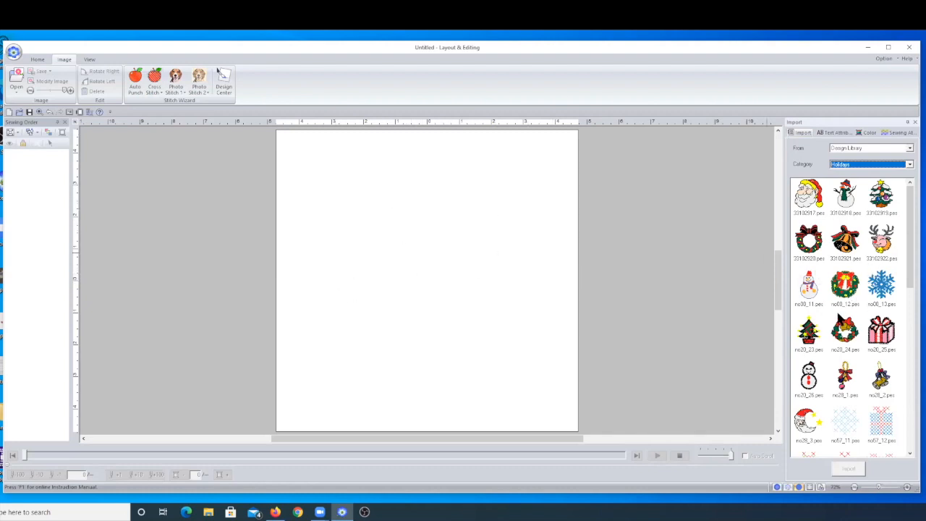
Step: Place the snowman with the red hat near the design page's center, and delete it
double_click(813, 297)
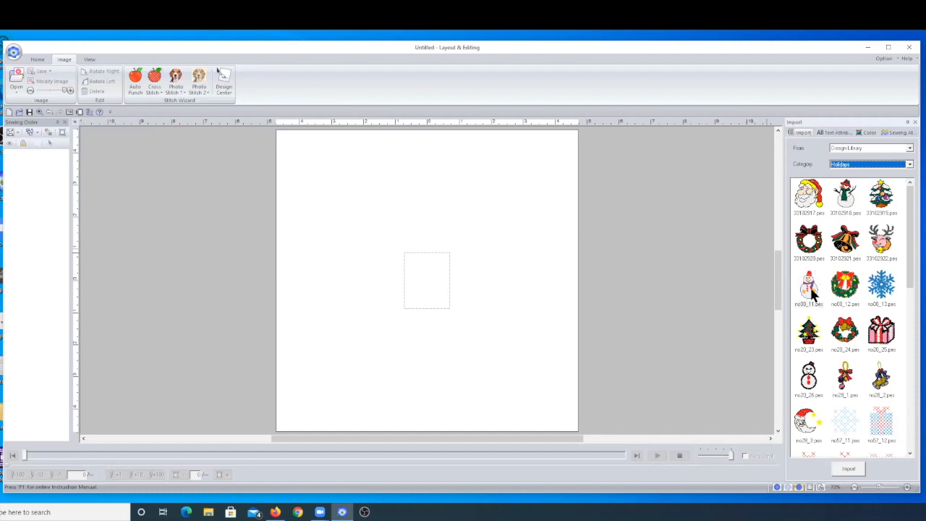
drag(812, 289, 437, 273)
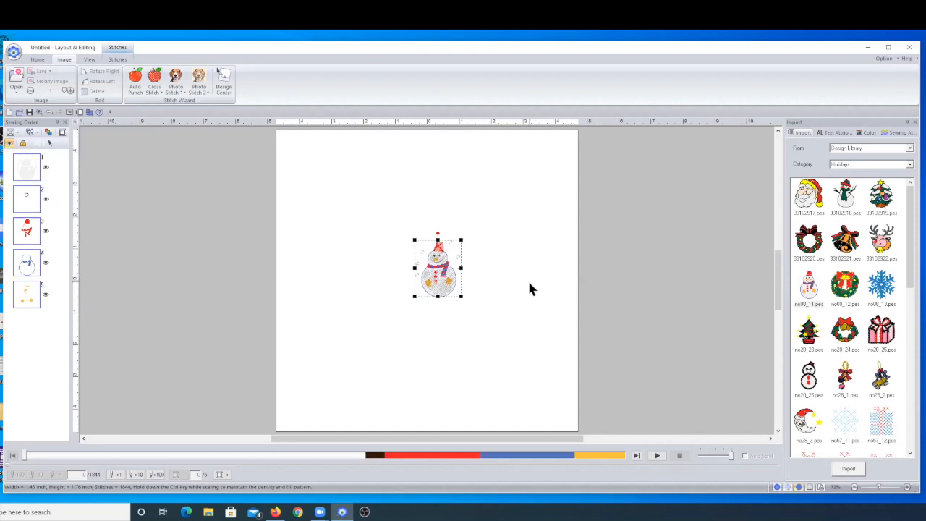
key(Delete)
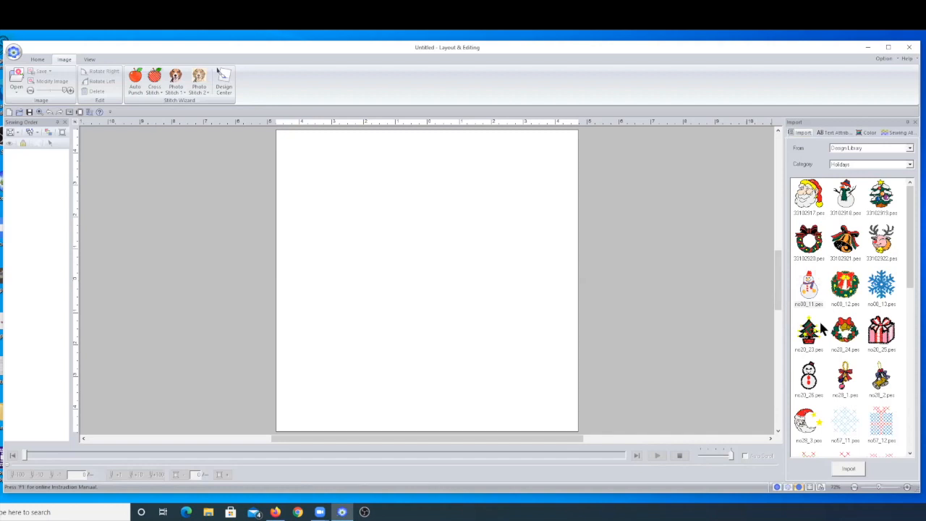
Step: Import the snowman with the red hat again and place the wreath 33102920.pes below it, near the page's lower edge
click(809, 289)
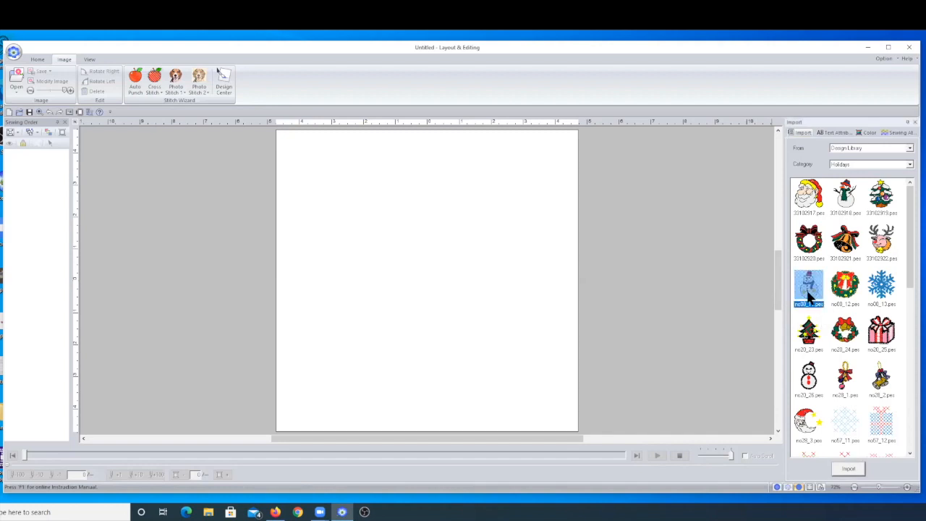
click(851, 469)
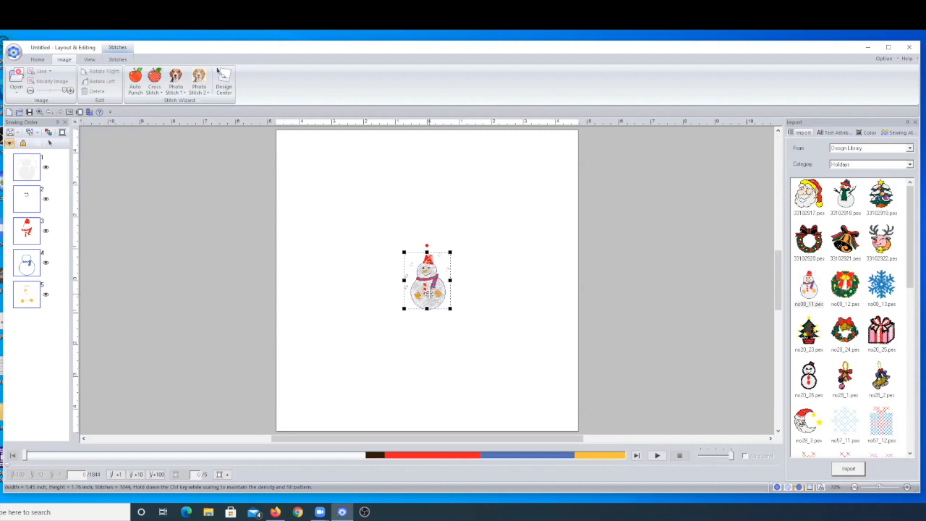
drag(798, 246, 378, 390)
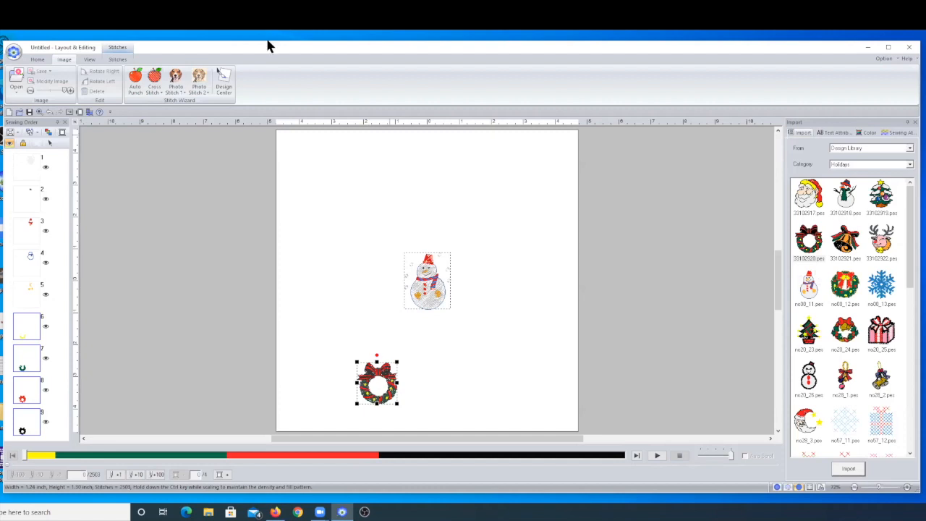
Step: Move the wreath to the center of the design page, and delete both the wreath and the snowman
click(36, 58)
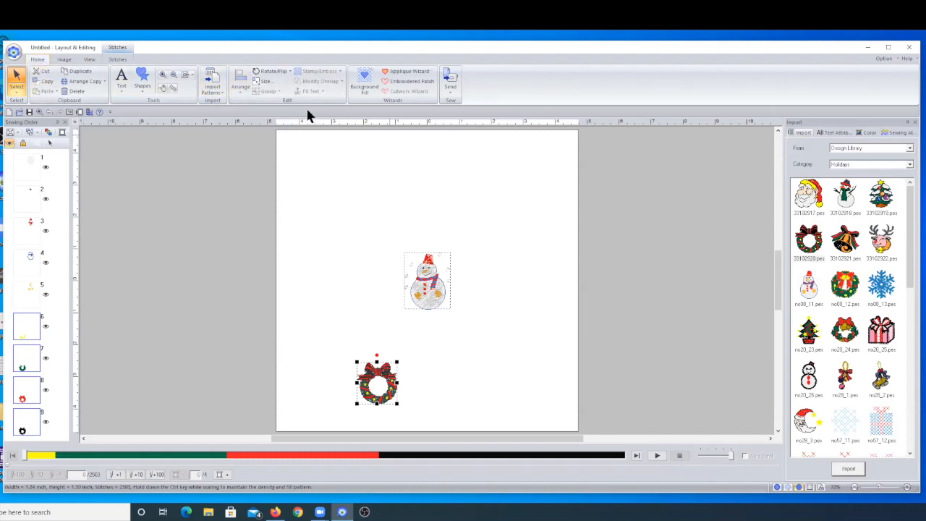
click(239, 78)
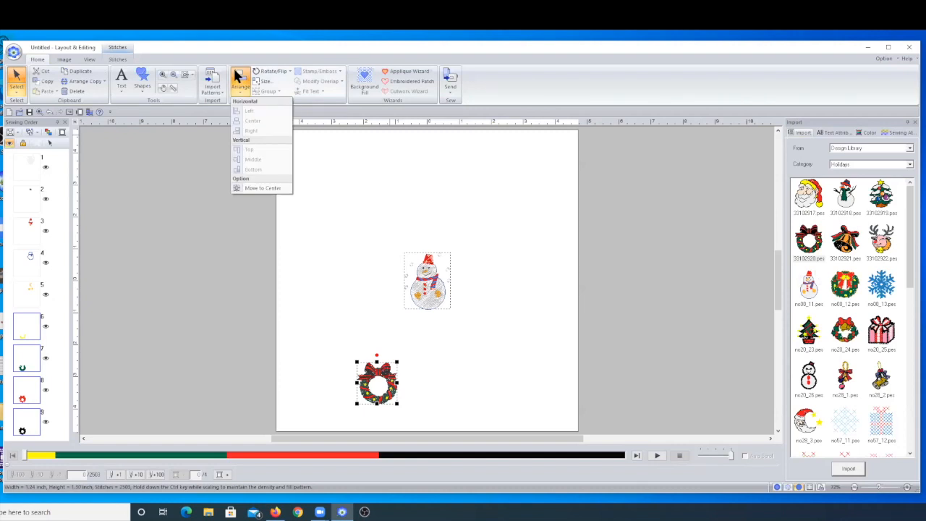
click(250, 188)
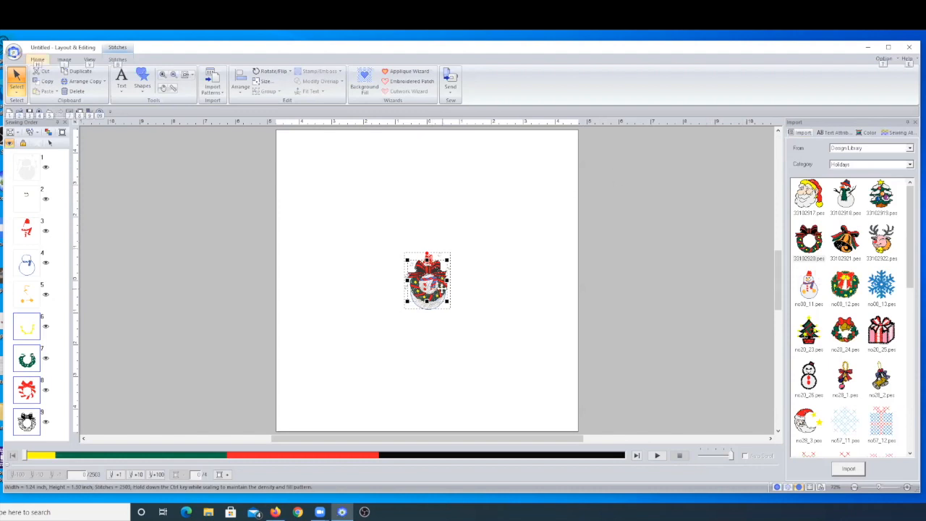
key(Delete)
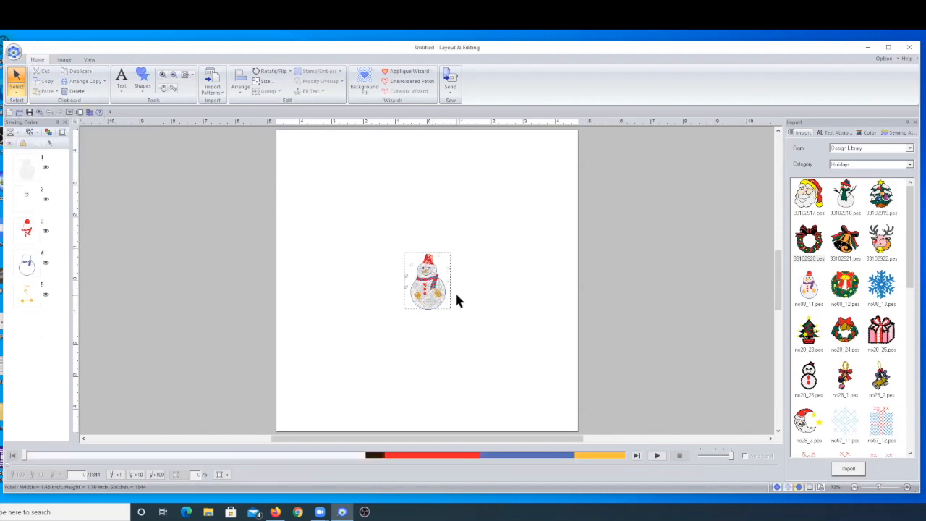
key(Delete)
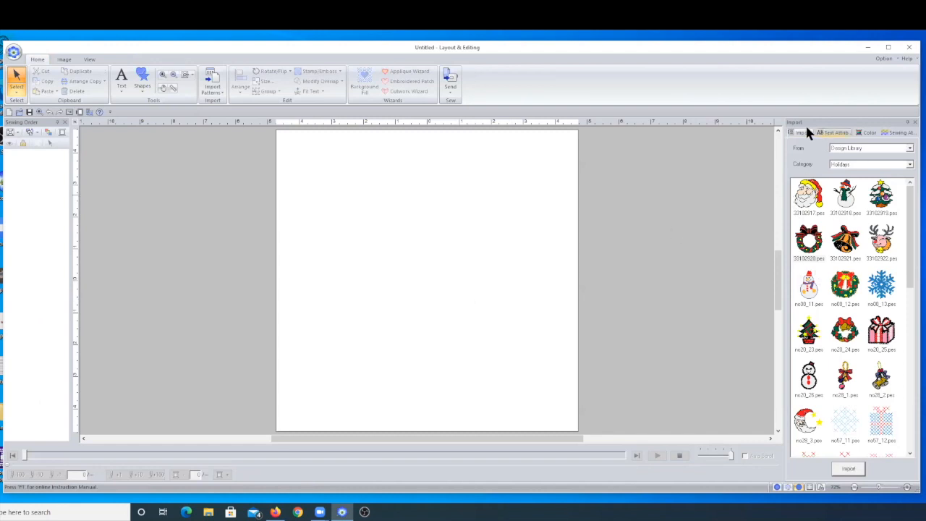
Step: Close the Import, Text Attributes, Color and Sewing Attributes panes
click(915, 122)
click(914, 123)
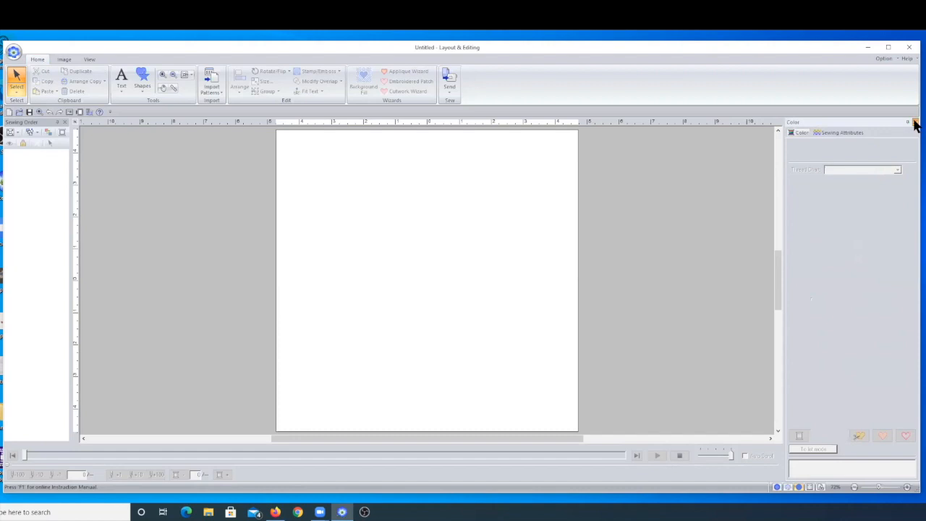
click(913, 123)
click(914, 123)
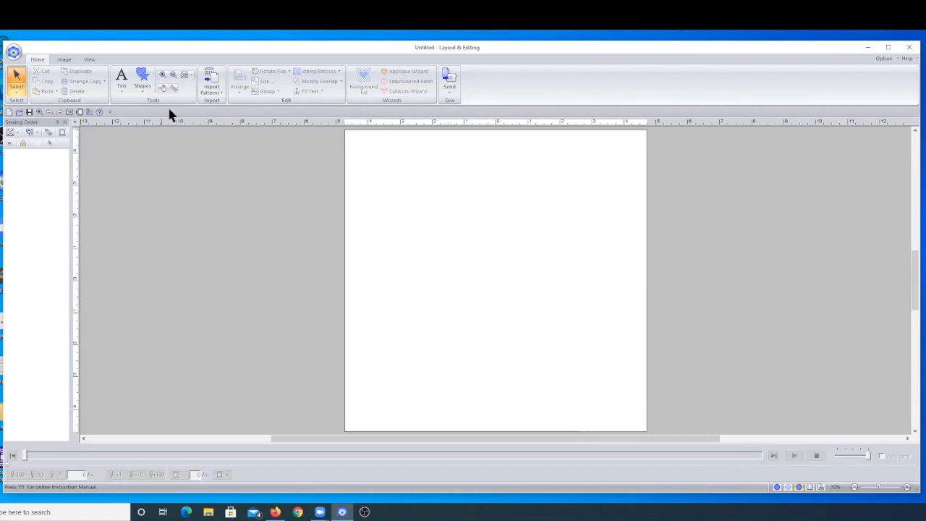
Step: Show the Sewing Attributes, Text Attributes, Color Palette and Import panes again
click(87, 60)
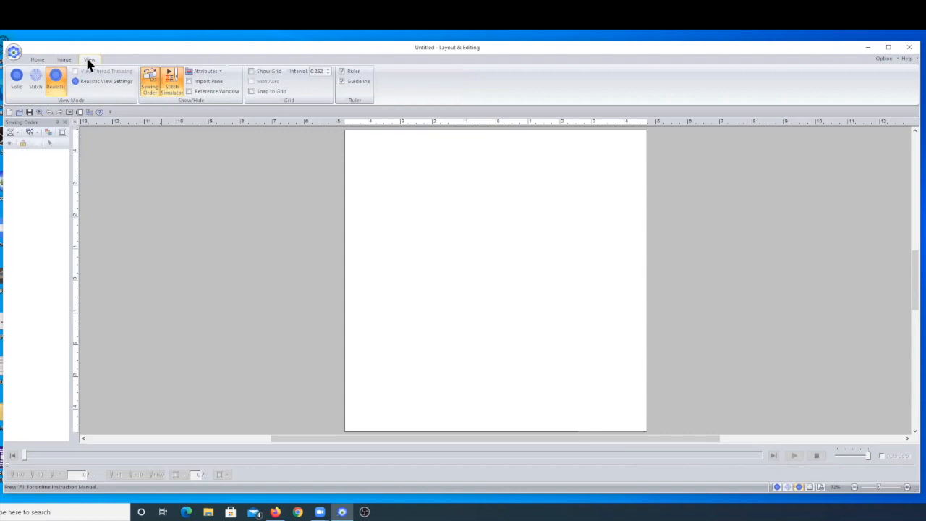
click(208, 72)
click(220, 82)
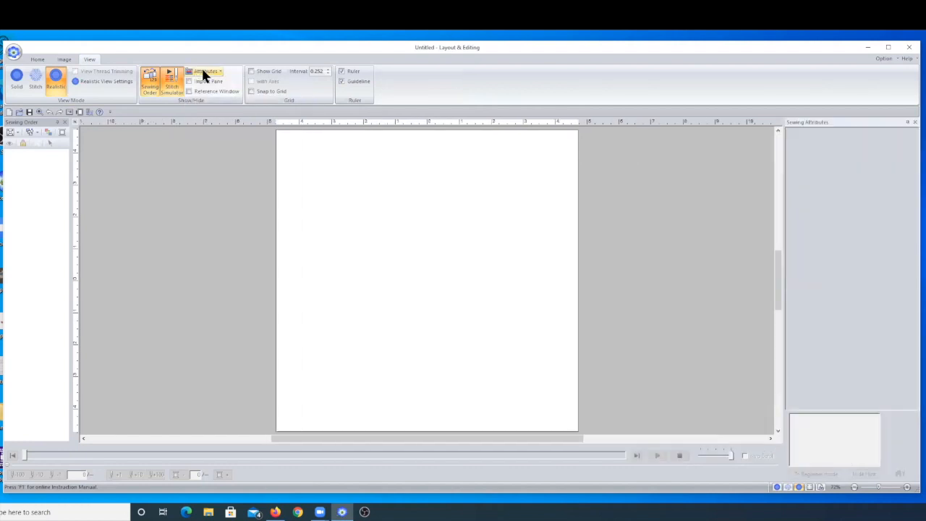
click(203, 71)
click(219, 84)
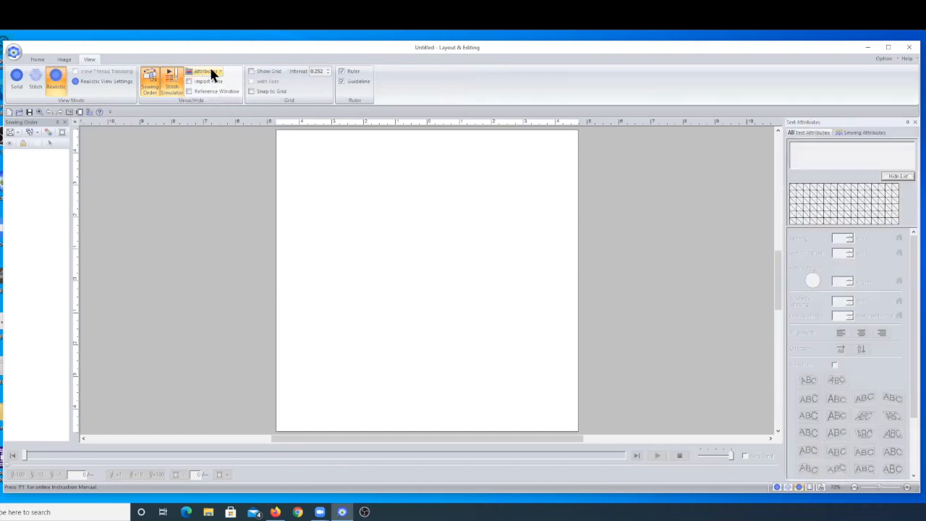
click(203, 72)
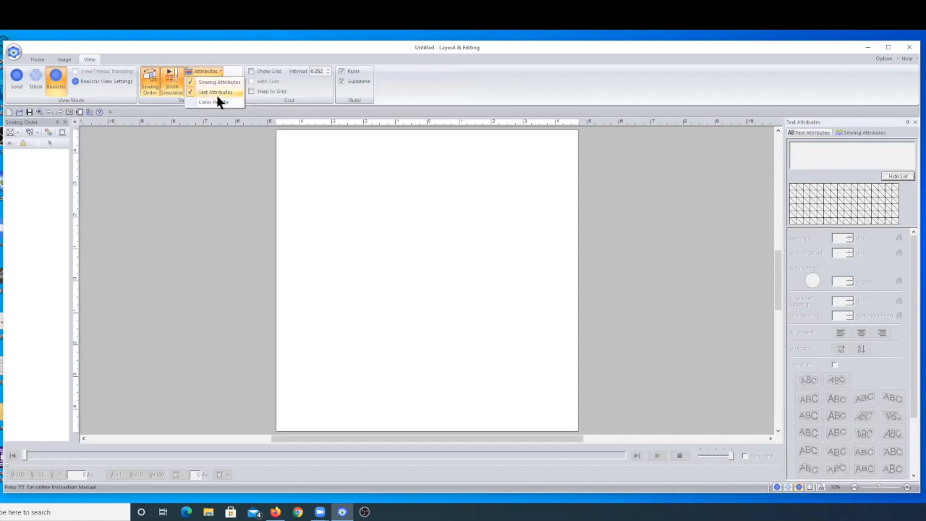
click(219, 100)
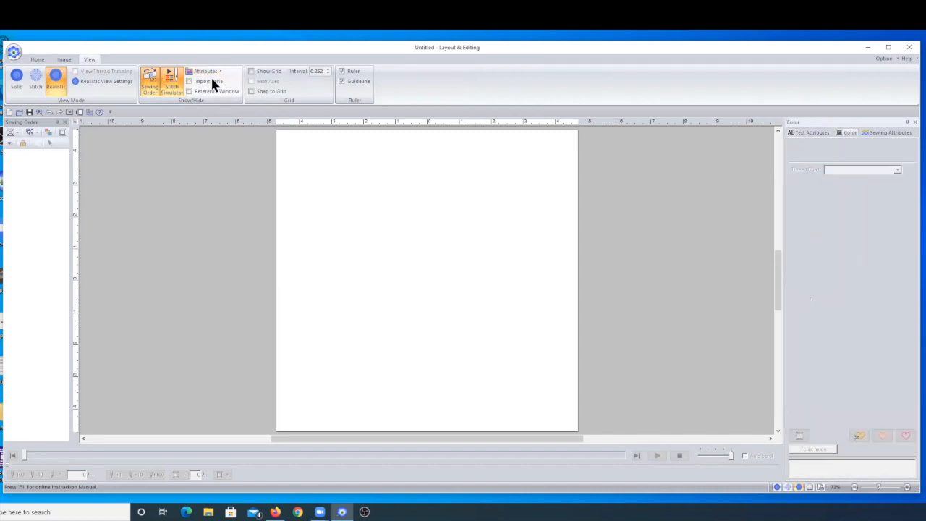
click(211, 80)
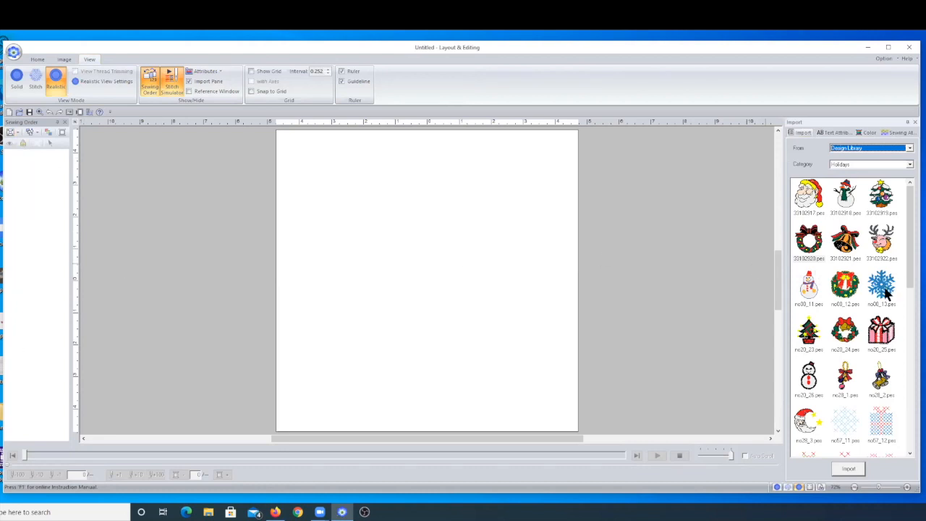
Step: Place the Holidays wreath listed beside the blue snowflake near the page's center, deselect it, and select the whole design again
drag(850, 295, 427, 271)
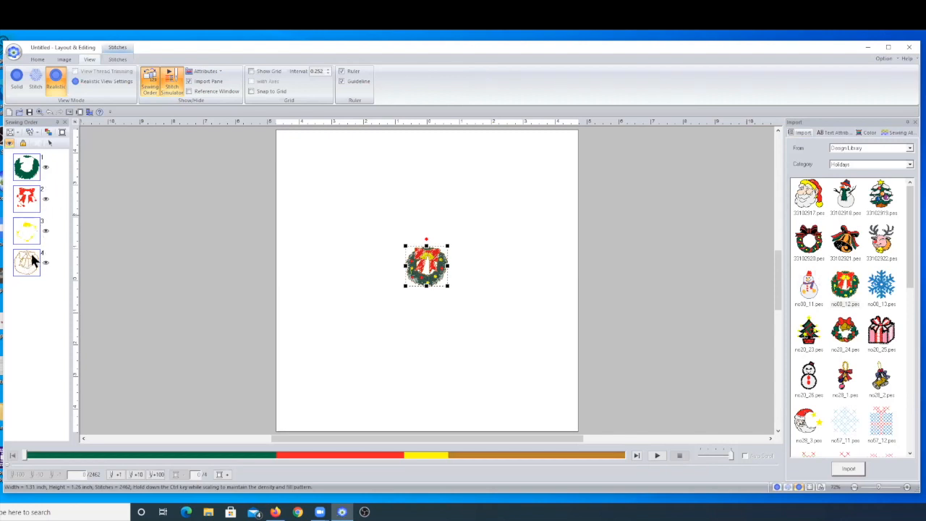
click(322, 285)
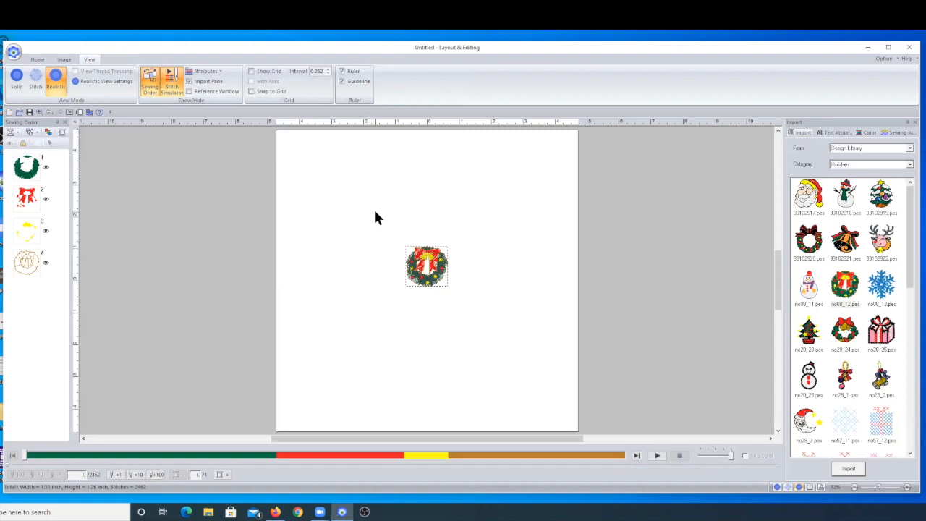
drag(375, 212, 488, 317)
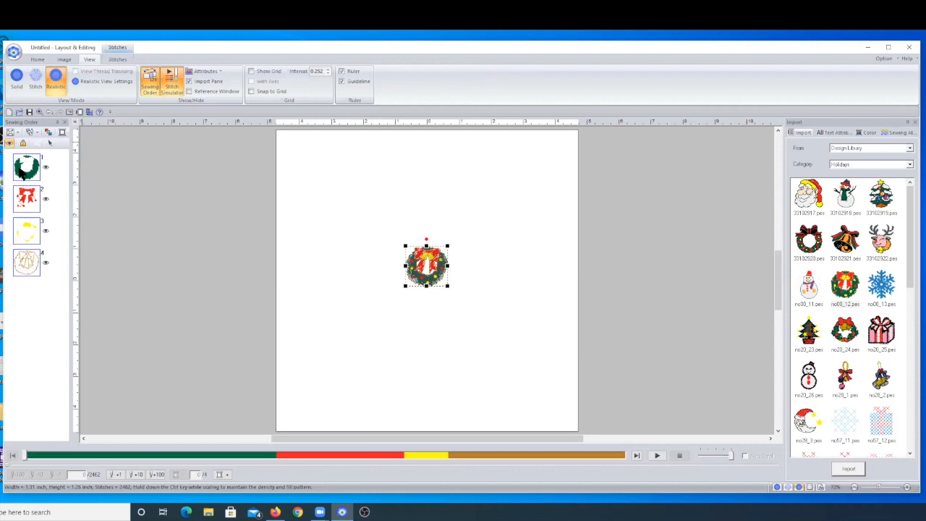
Step: Select only the wreath's green section in the sewing order, select the whole design, and clear the selection
click(200, 248)
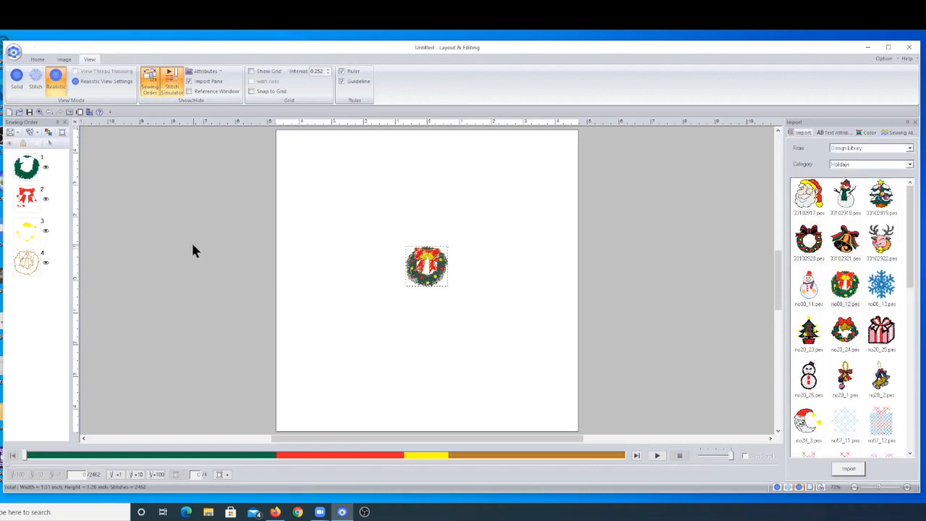
click(22, 176)
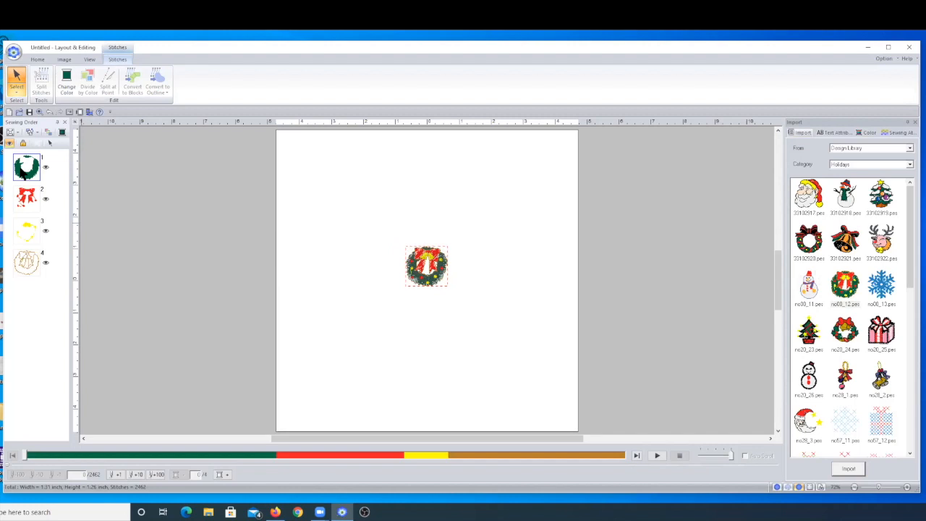
key(ctrl+a)
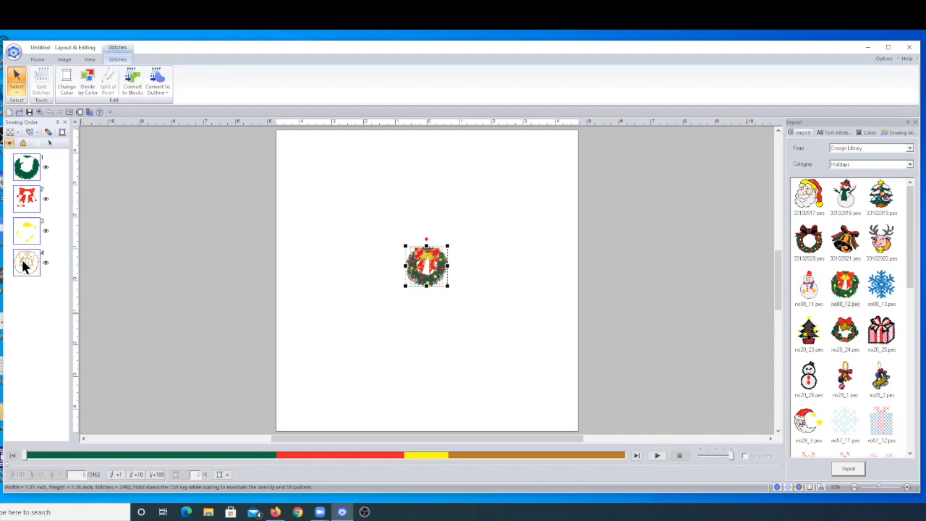
click(31, 310)
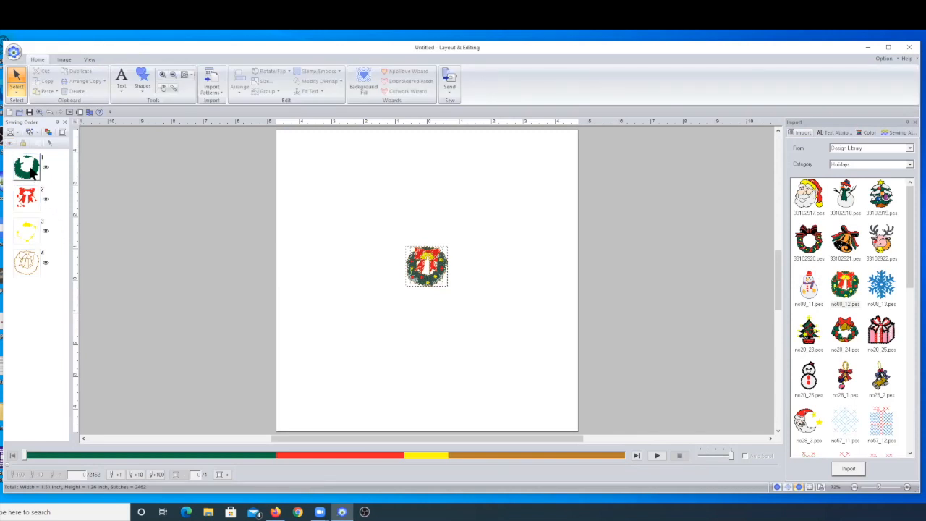
Step: Move the wreath's green section away from the rest of the design toward the page's left side, and undo the move
click(32, 169)
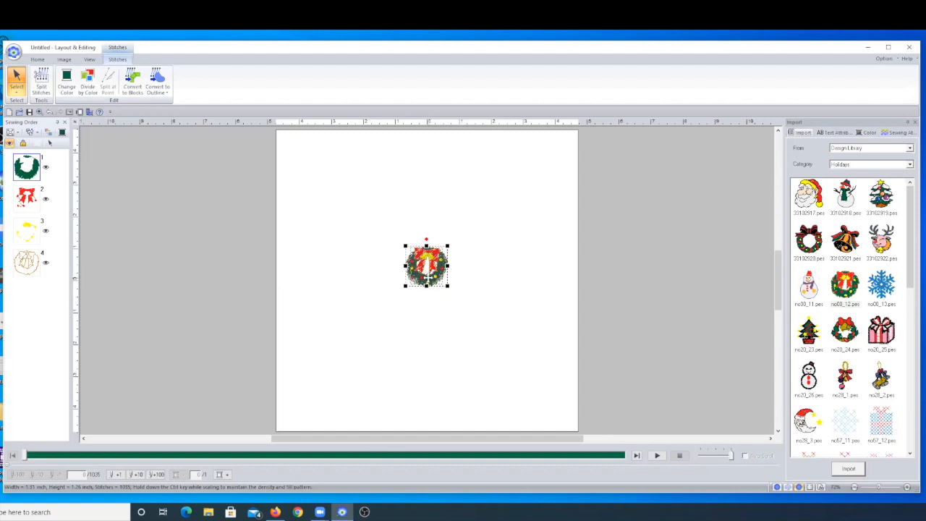
drag(427, 277, 334, 272)
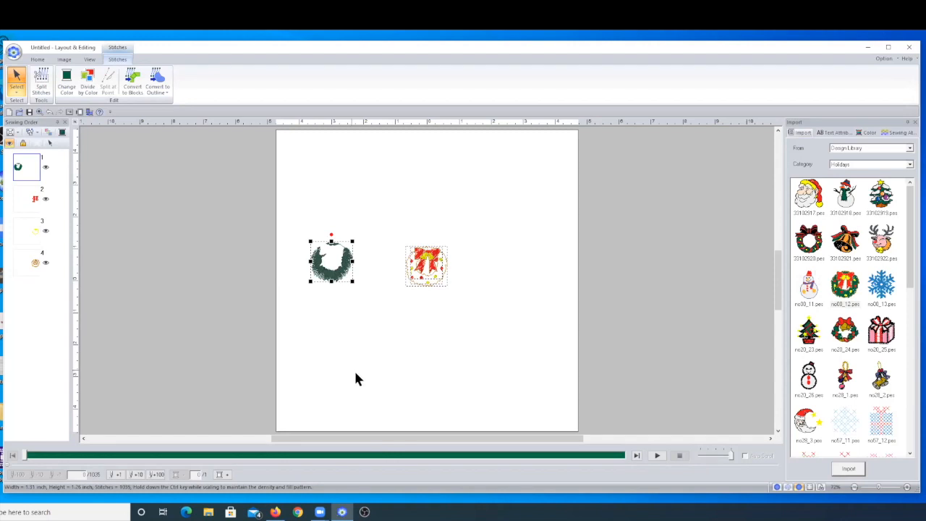
key(alt)
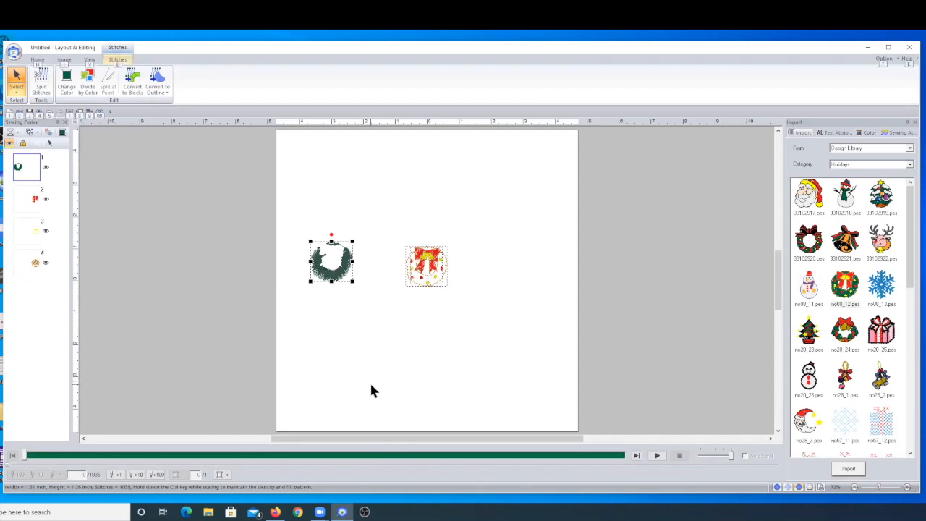
key(ctrl+z)
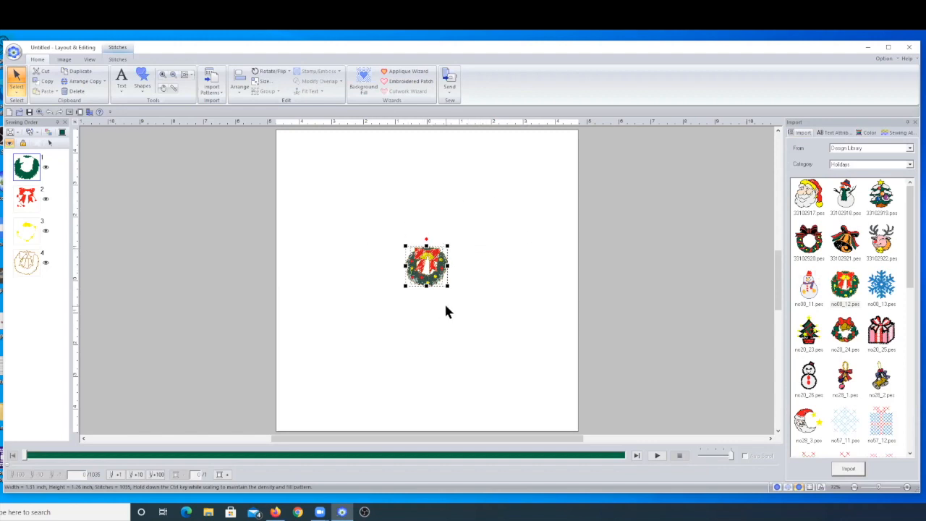
Step: Recolor the green section in a MADEIRA Rayon dark blue and undo it, and try Brother Embroidery Lilac and undo that too
click(867, 133)
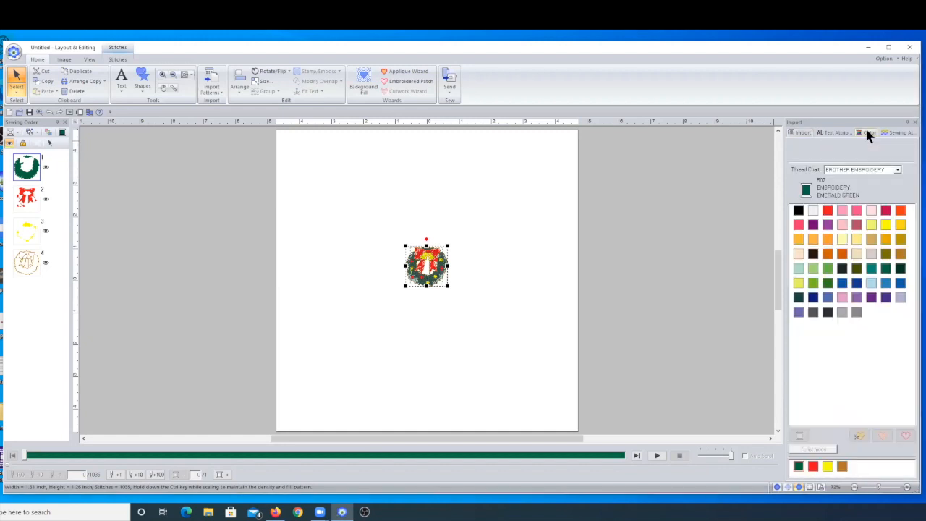
click(896, 169)
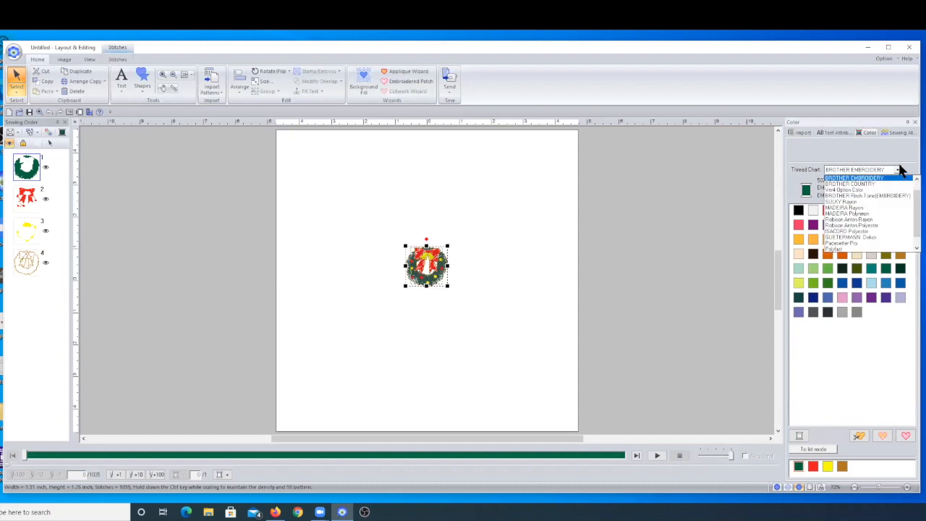
mouse_move(917, 198)
mouse_down()
mouse_move(917, 189)
mouse_move(920, 199)
mouse_up()
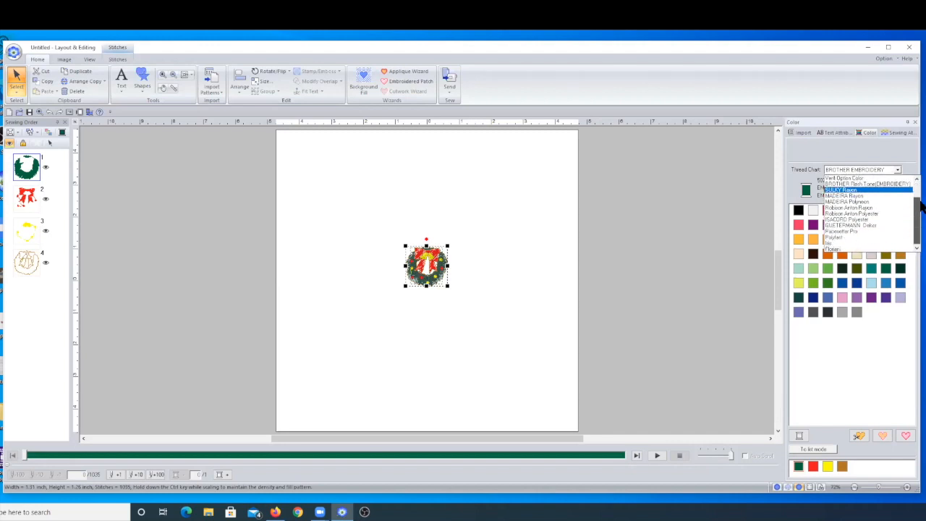
click(878, 196)
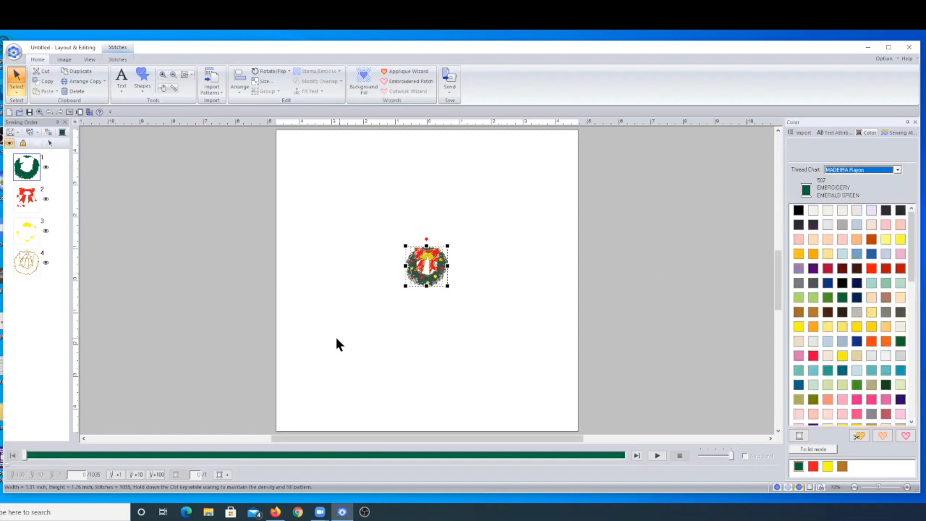
click(856, 343)
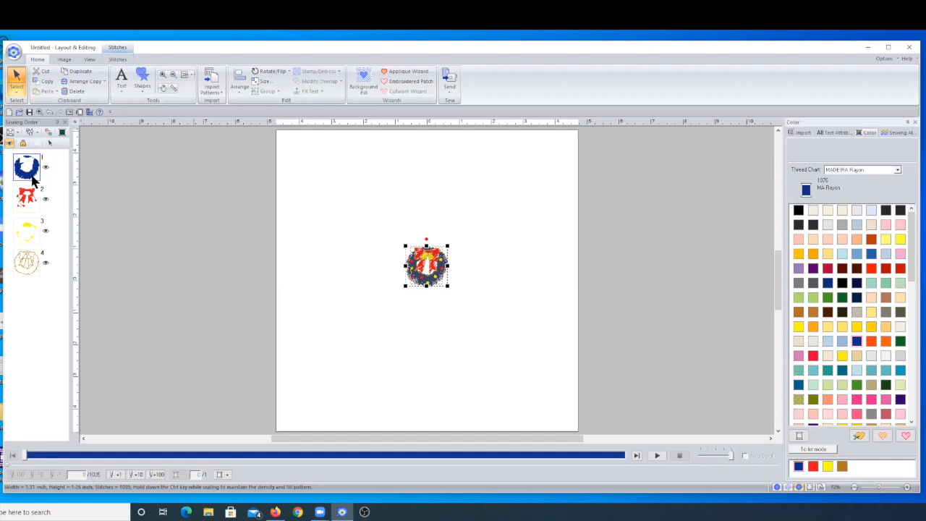
key(ctrl+z)
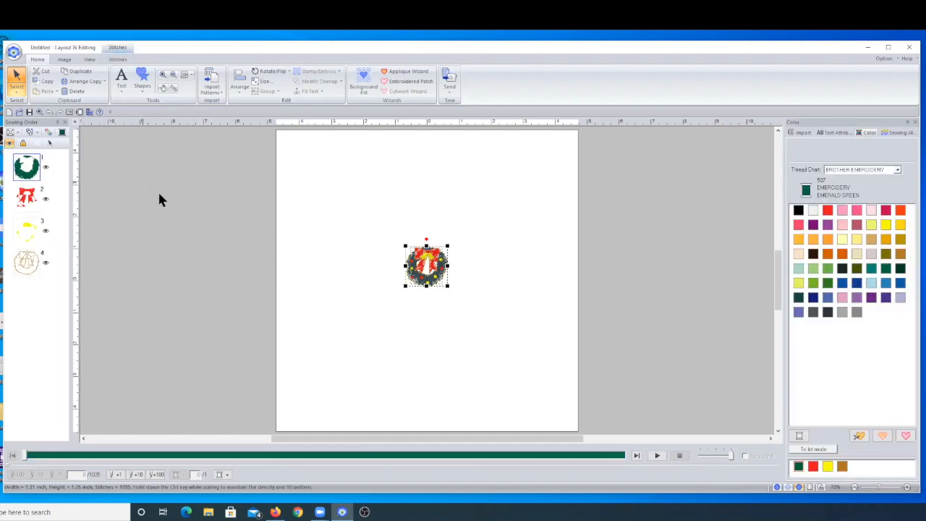
click(857, 298)
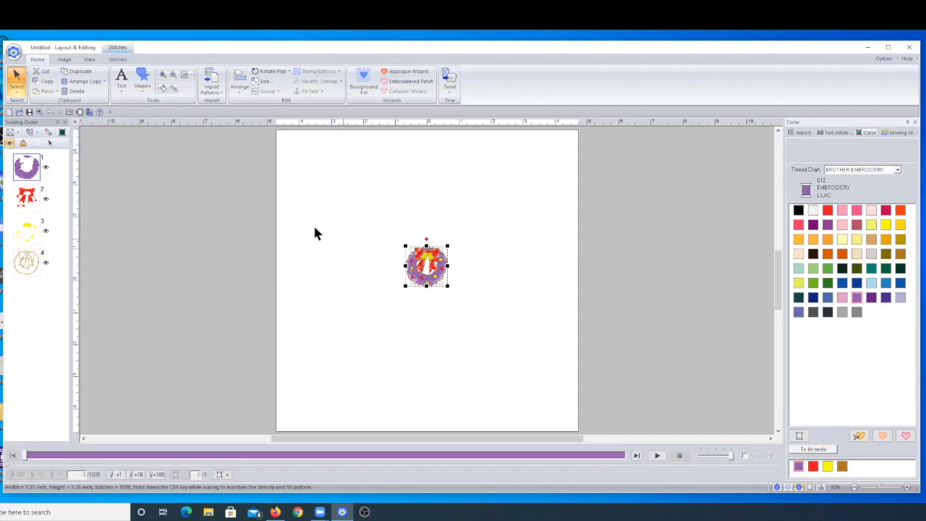
click(48, 113)
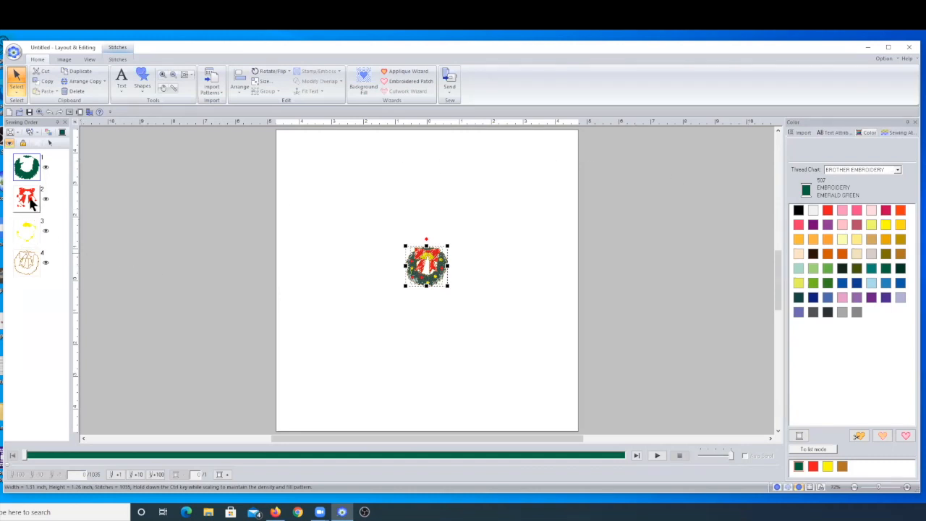
Step: Cut the green section out of the wreath design, and select the yellow section in the sewing order
right_click(436, 271)
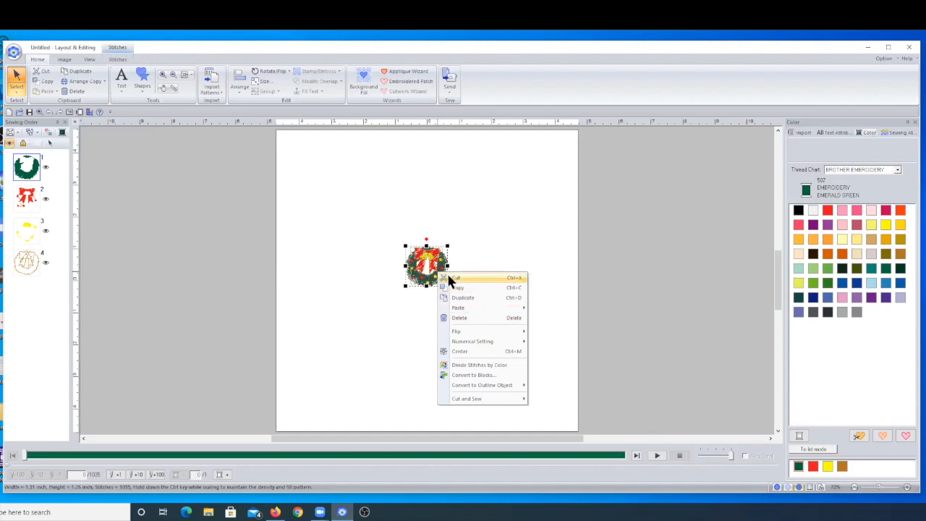
click(456, 277)
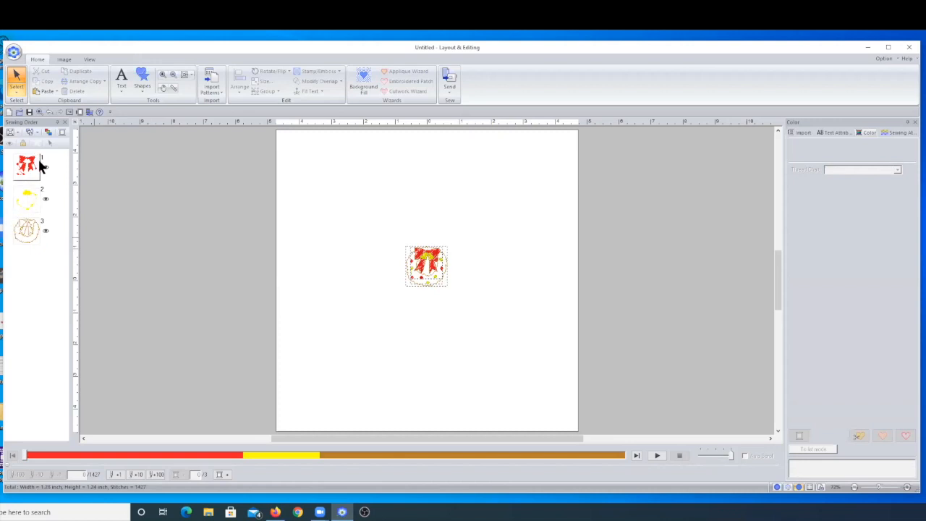
click(27, 200)
Step: Scale all remaining wreath sections to about 5.7 by 5.5 inches without maintaining stitch density, and undo the resizing
drag(383, 212, 512, 319)
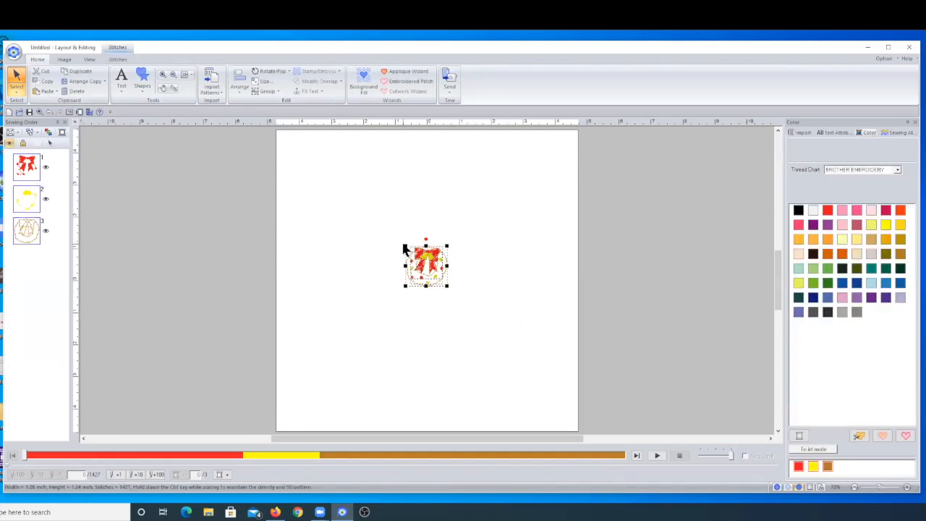
drag(404, 246, 287, 161)
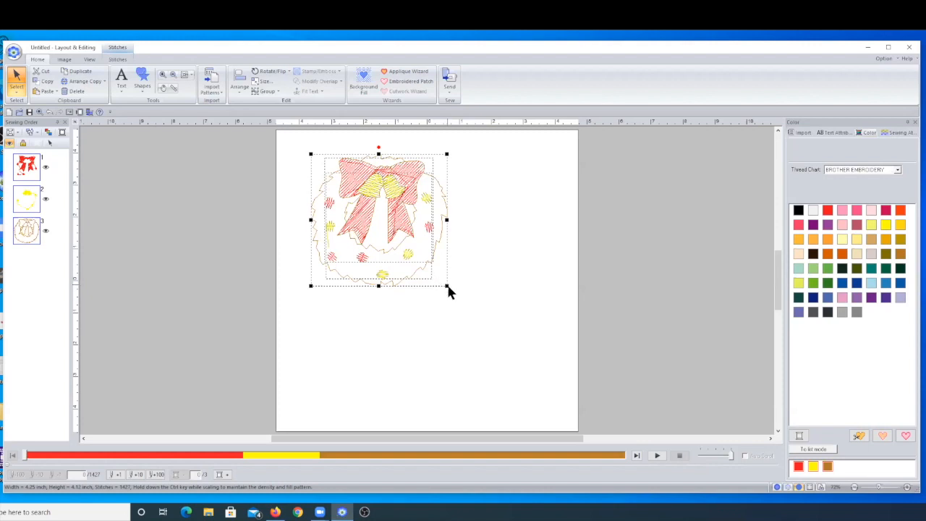
drag(446, 285, 492, 330)
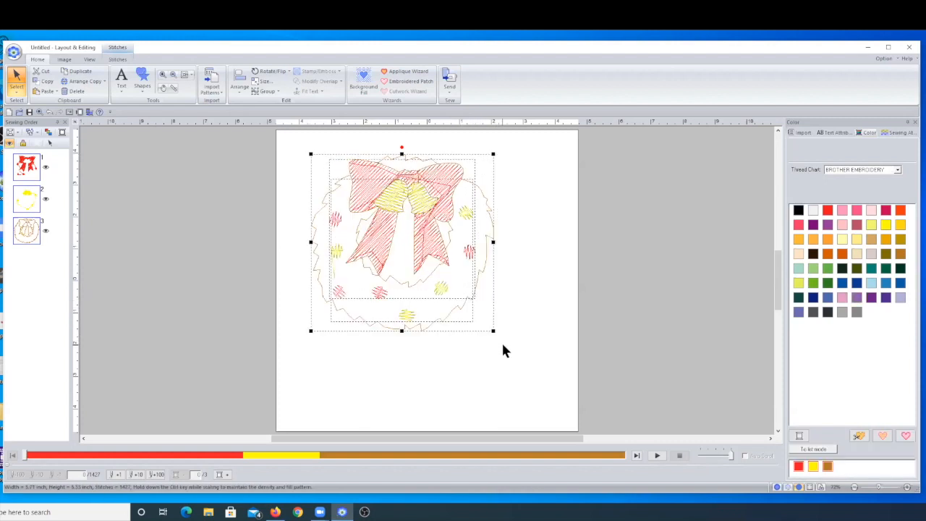
click(49, 112)
click(49, 113)
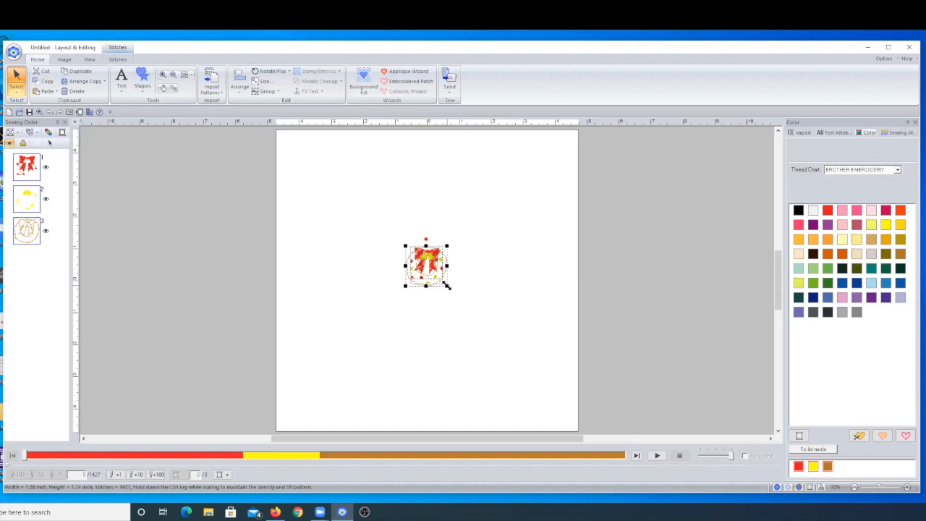
Step: Enlarge the remaining wreath sections to about 8.52 by 8.61 inches while maintaining their density and fill pattern
drag(446, 286, 554, 366)
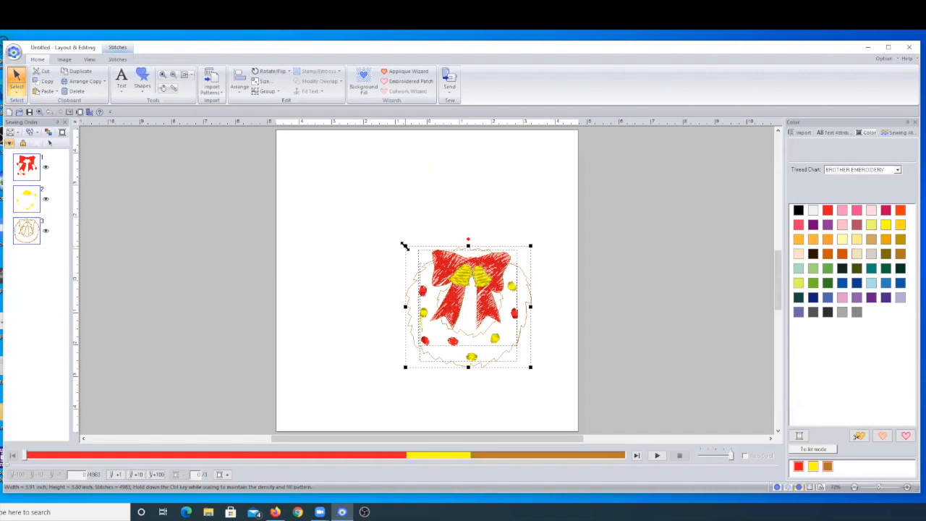
drag(405, 246, 279, 138)
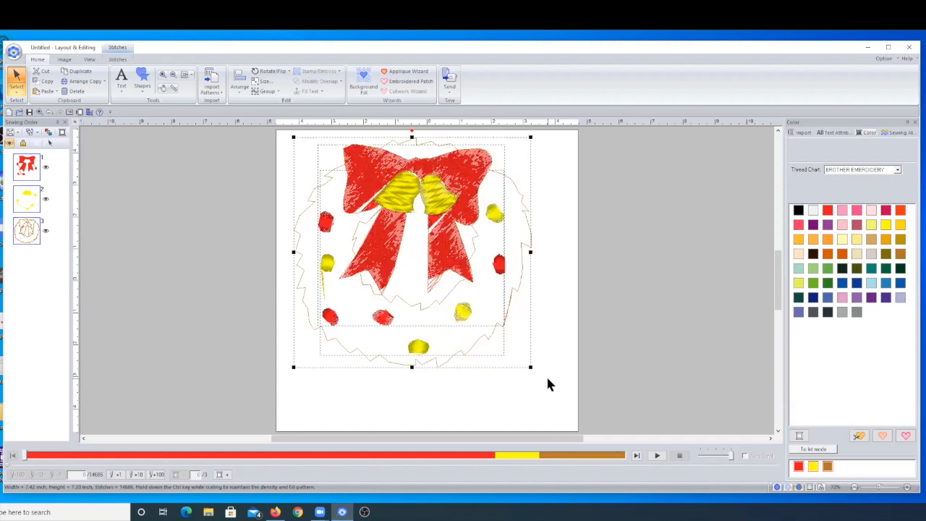
drag(531, 369, 576, 418)
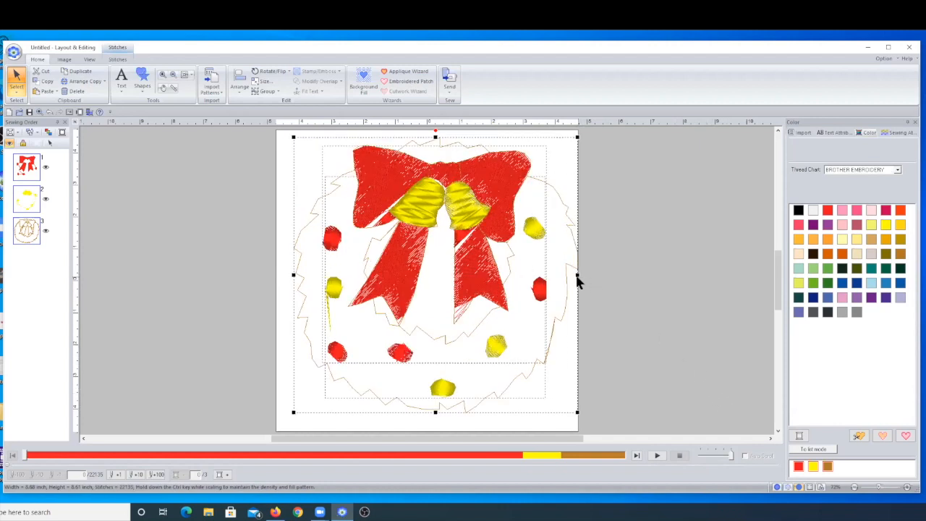
drag(577, 275, 565, 276)
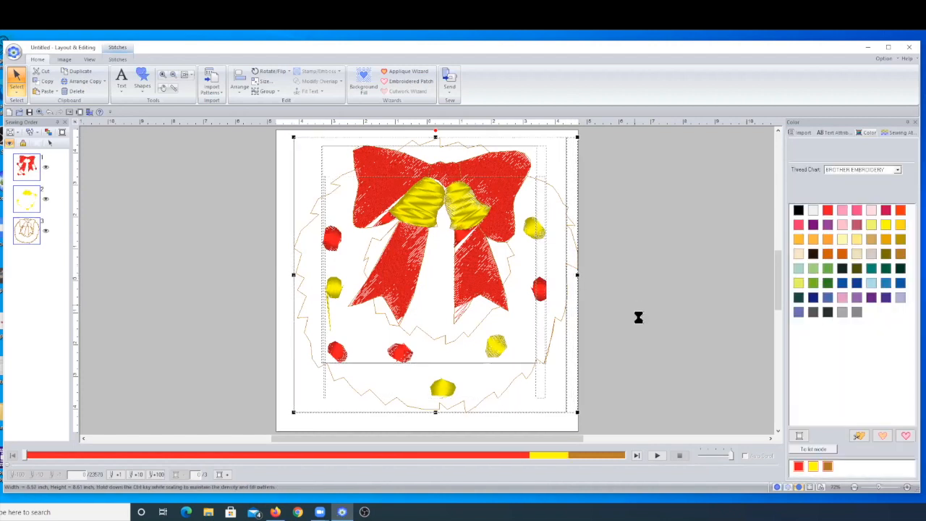
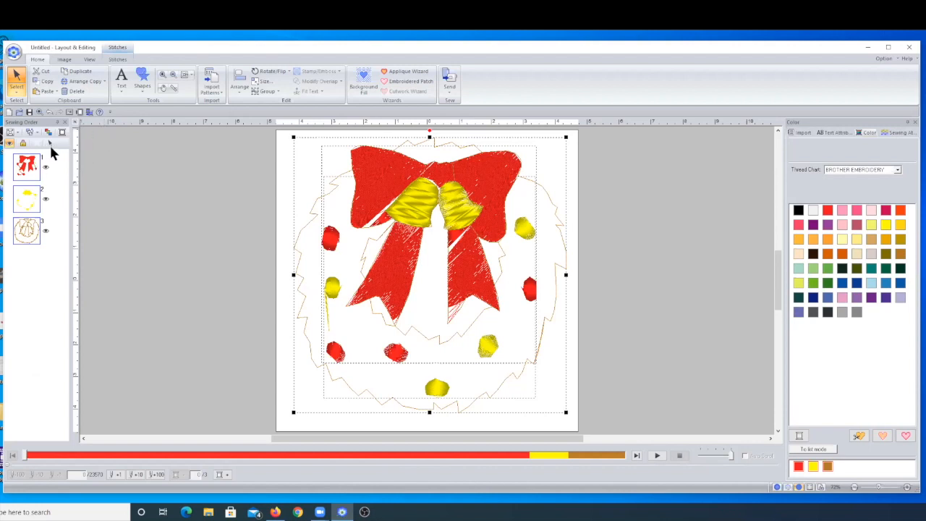
Step: Start a new blank design page without saving the changes to the wreath design
click(13, 49)
click(31, 73)
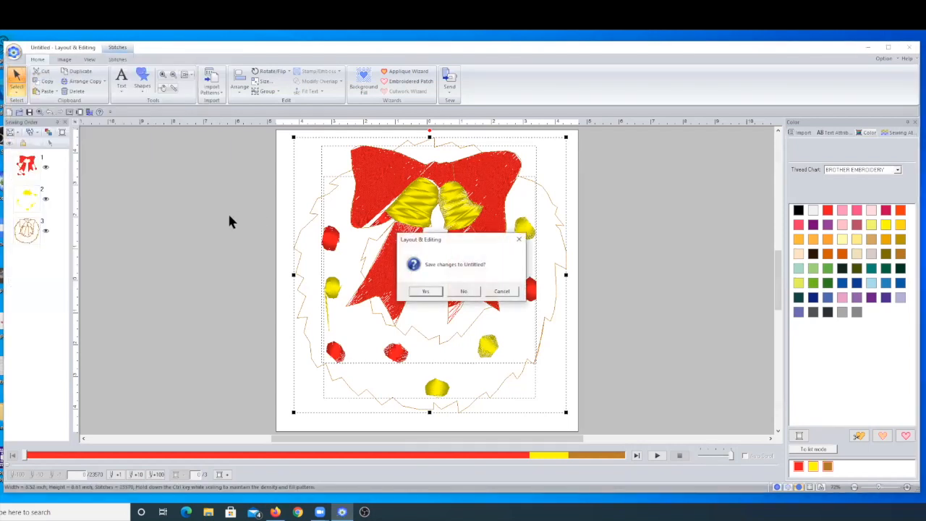
click(464, 291)
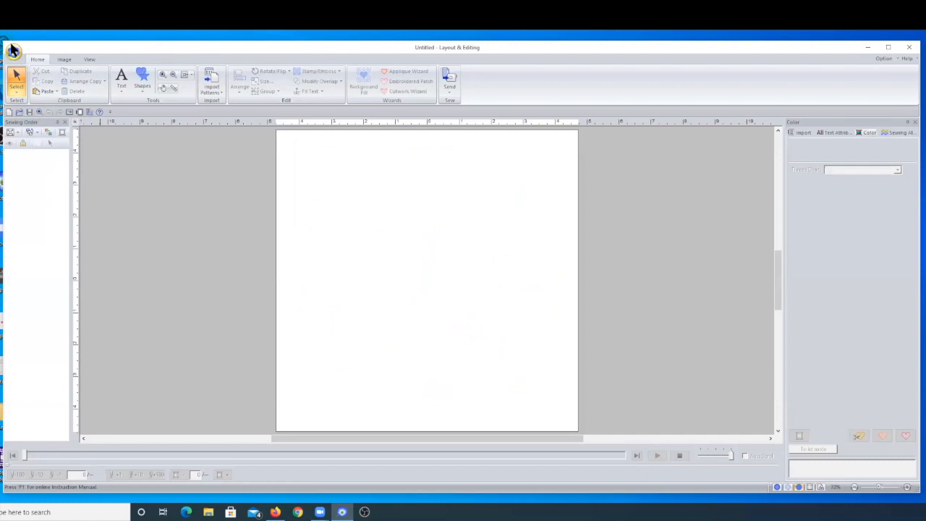
Step: Reopen the startup wizard, and use its import options to show the Design Library patterns and the Outline Shapes
click(13, 50)
click(50, 256)
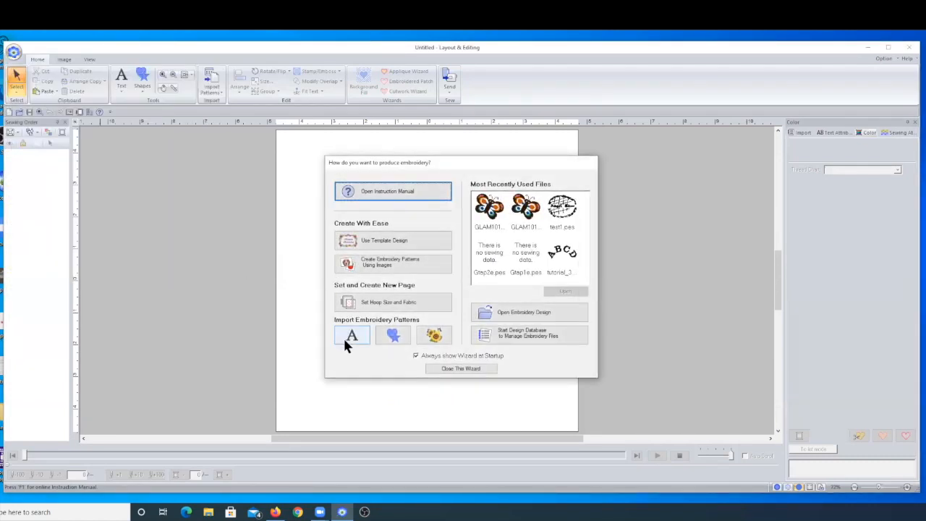
click(433, 334)
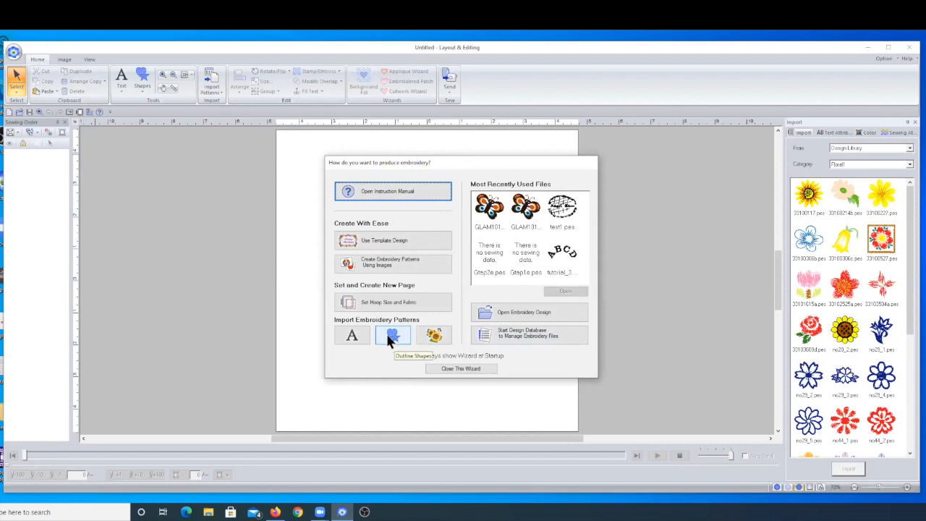
click(387, 338)
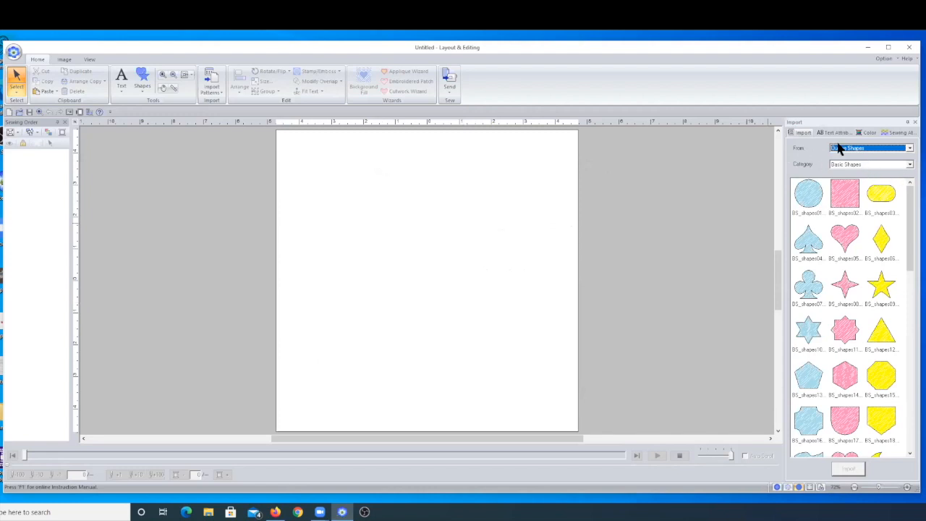
Step: Choose Outline Shapes as the import source, and place the Basic Shapes heart above and left of the page's center
click(910, 148)
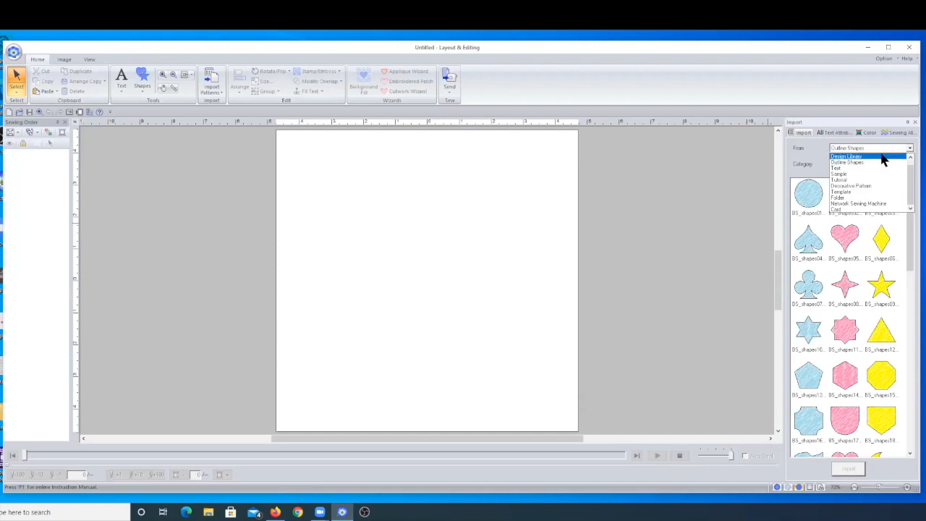
click(883, 168)
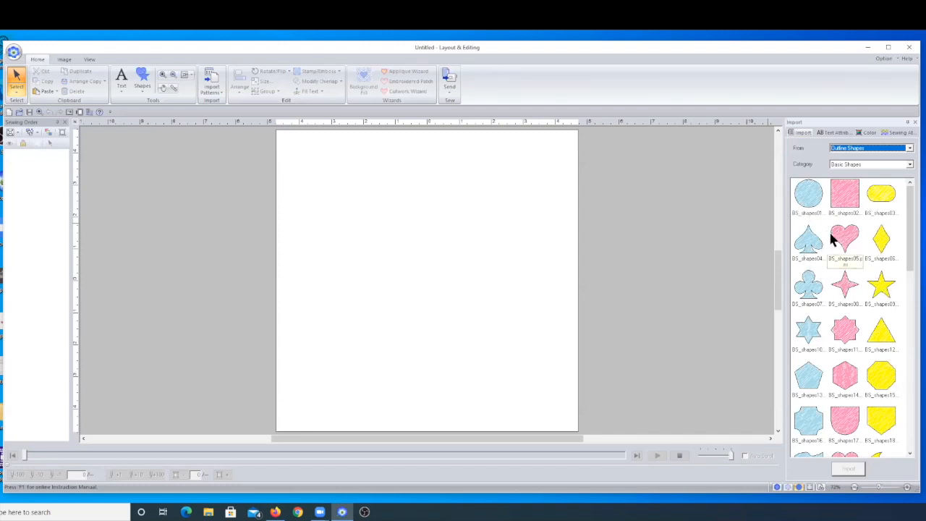
drag(842, 242, 388, 230)
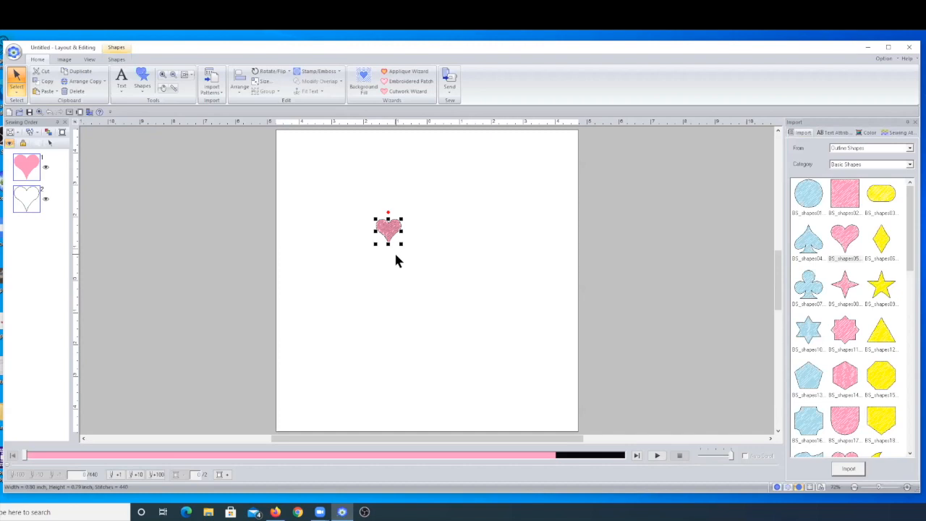
Step: Enlarge the heart to about 4.63 by 4.62 inches and move it to the center of the page
drag(402, 244, 522, 380)
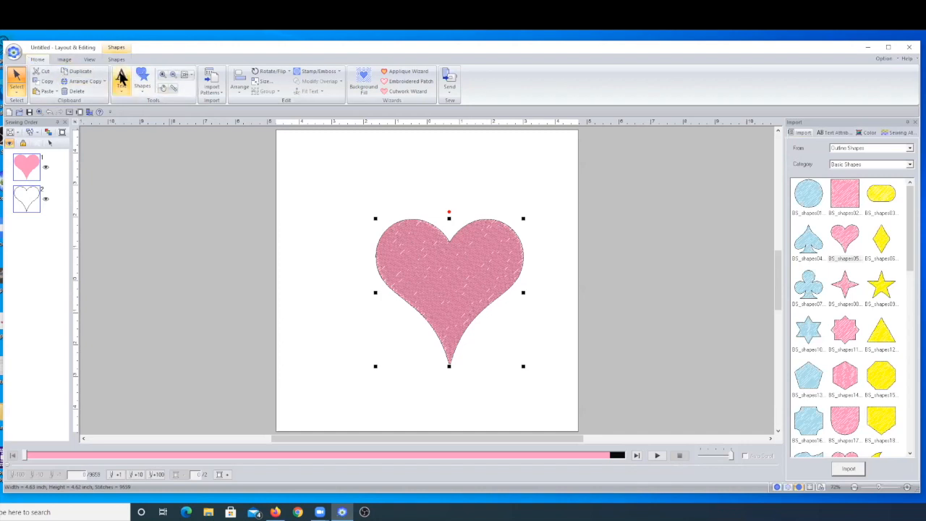
click(239, 86)
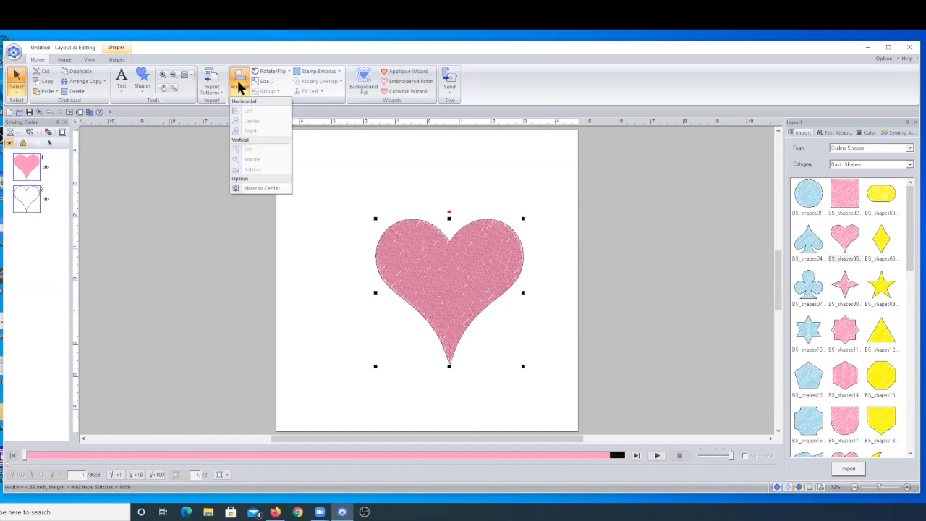
click(250, 189)
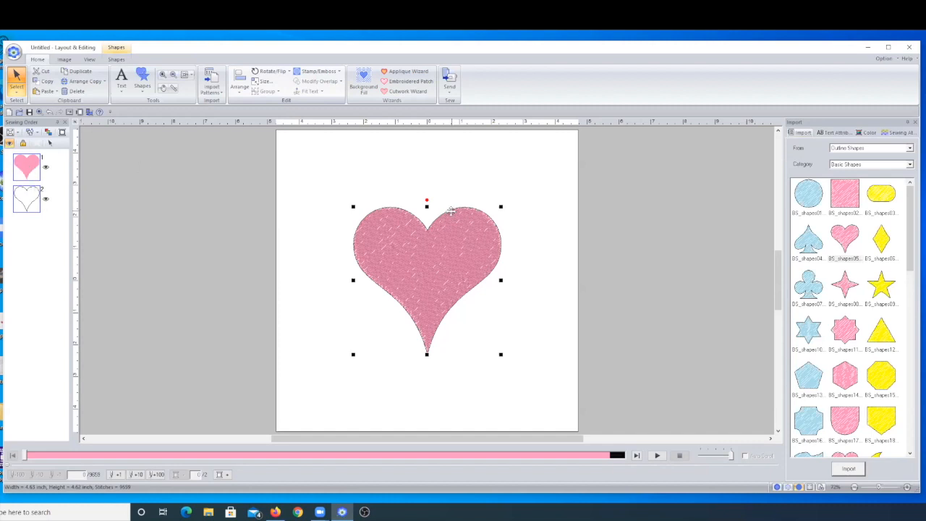
Step: Change the heart's region sewing type to Net Fill Stitch
right_click(411, 246)
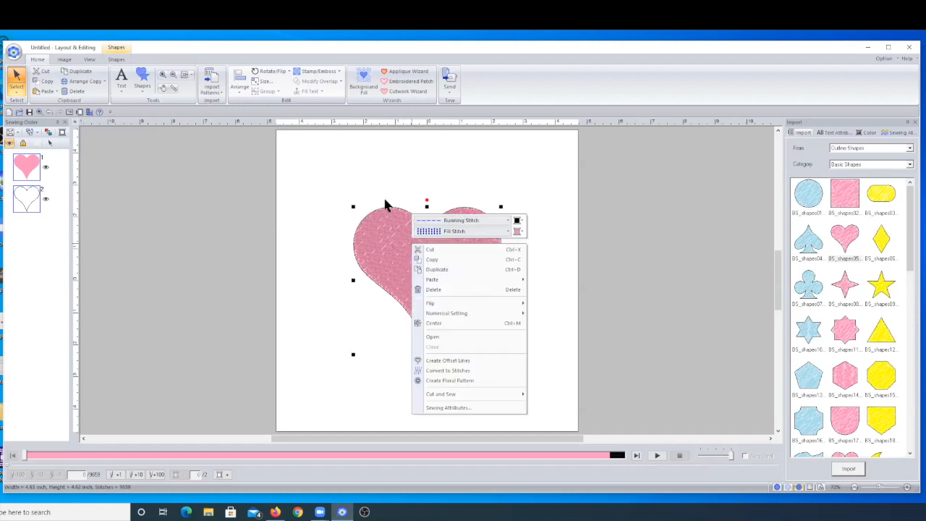
click(384, 153)
drag(344, 162, 539, 366)
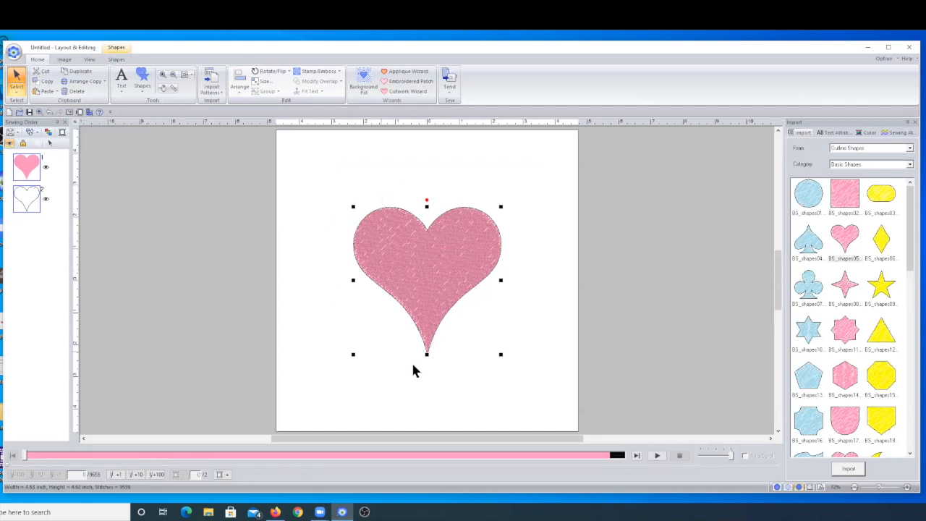
right_click(405, 253)
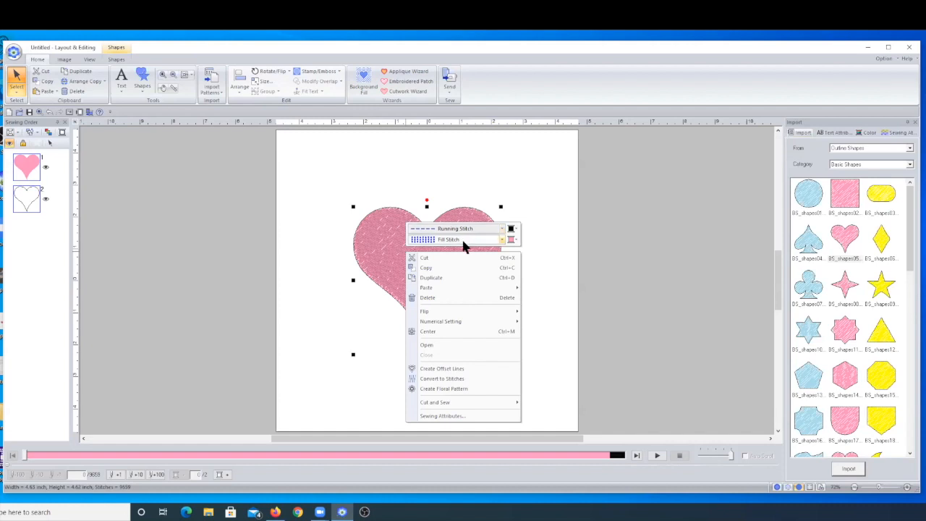
click(501, 240)
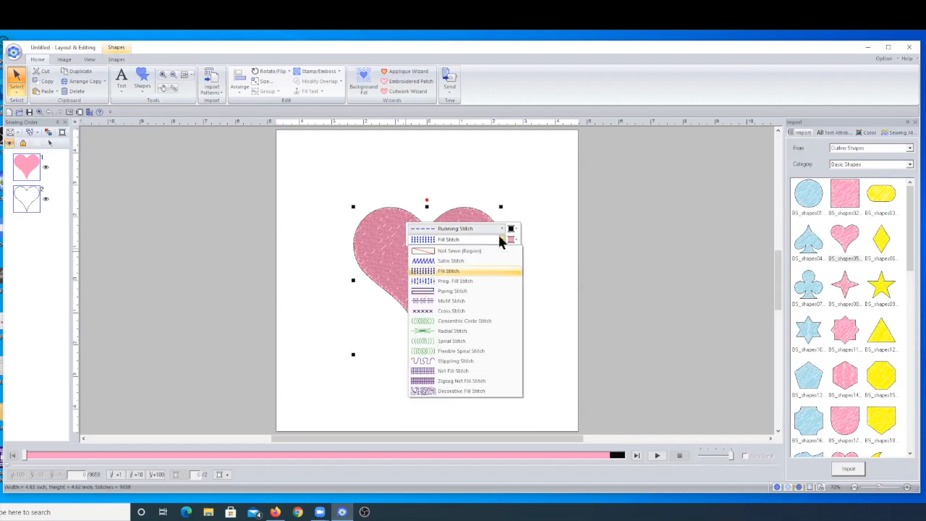
click(481, 372)
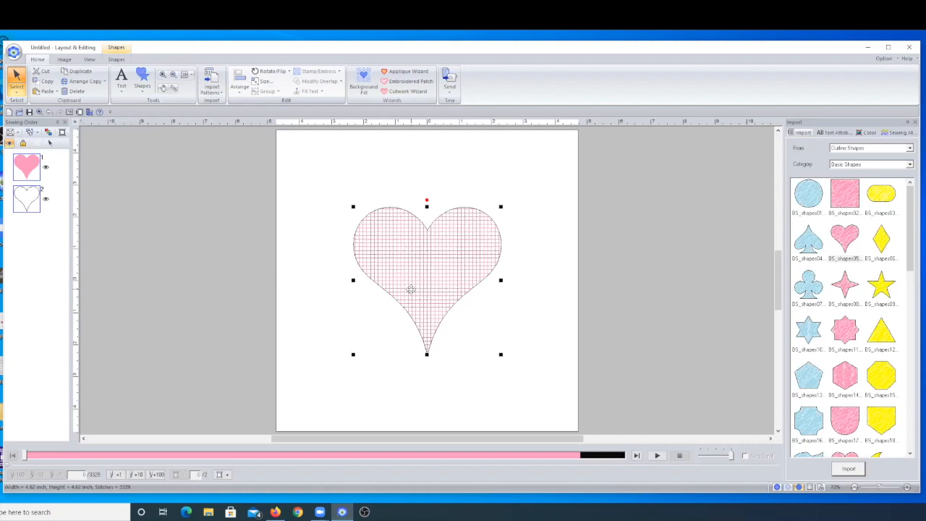
Step: Set the spacing of the heart's net fill to 0.08 inch in the sewing attributes
click(898, 132)
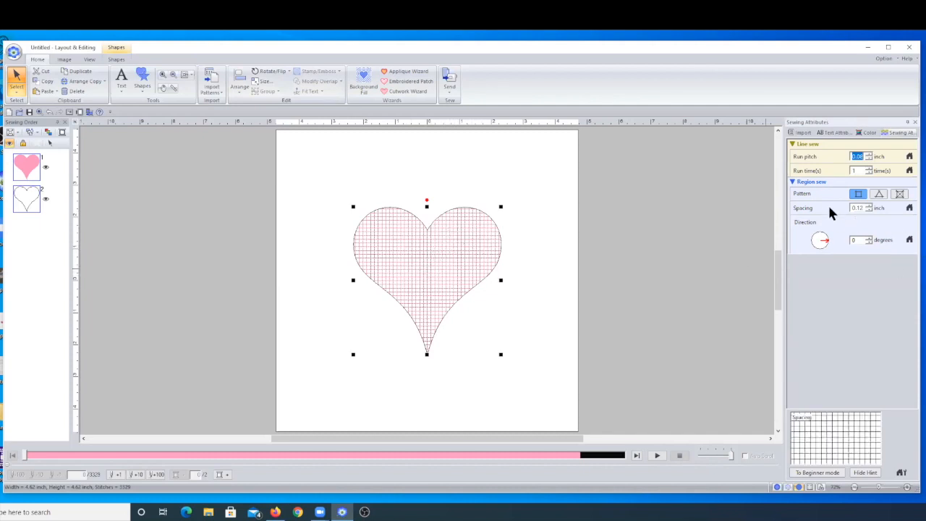
click(867, 209)
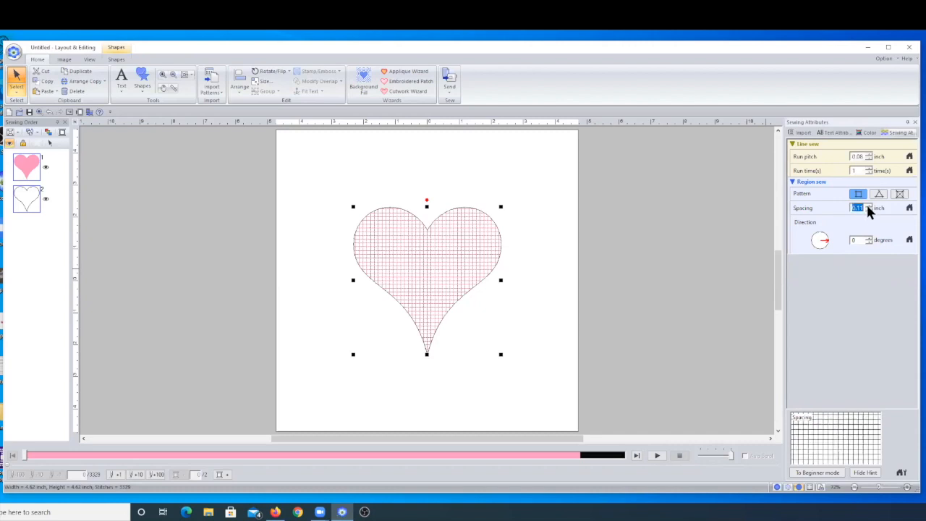
click(868, 205)
click(867, 204)
click(867, 203)
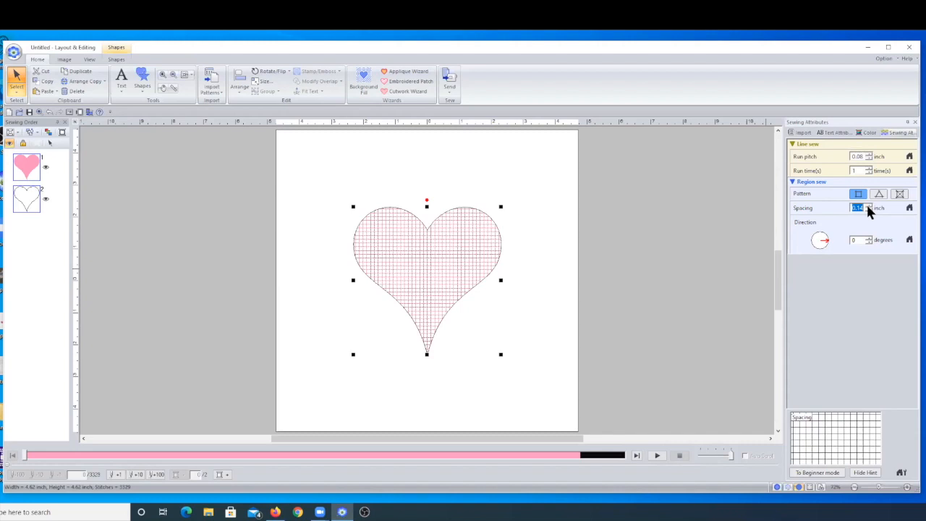
click(868, 205)
scroll(866, 205, down, 7)
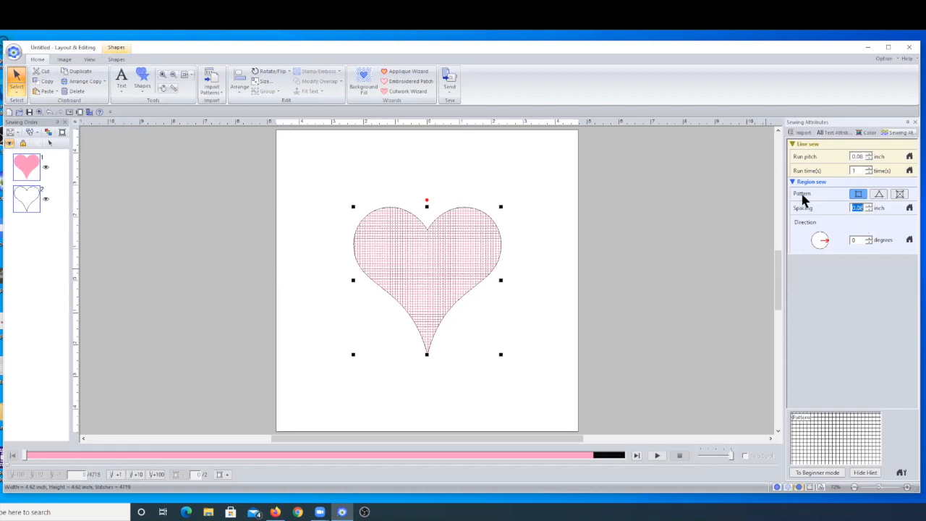
Step: Try the triangle pattern for the heart's net fill, and switch it to the square pattern with diagonals
click(878, 193)
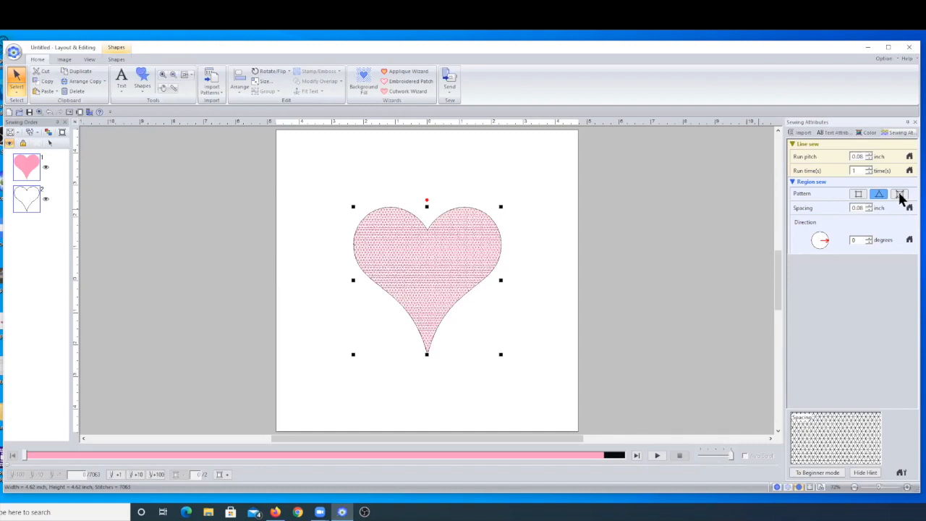
click(899, 194)
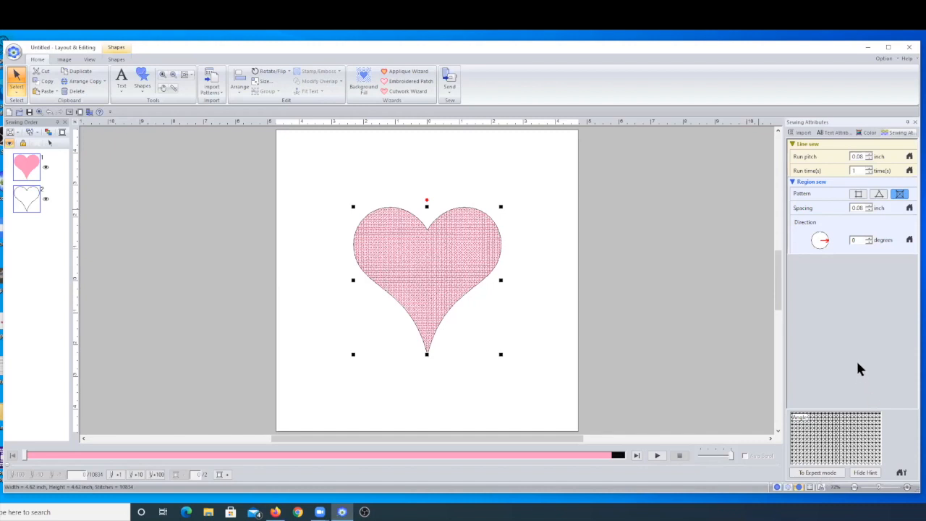
click(552, 231)
drag(300, 181, 573, 381)
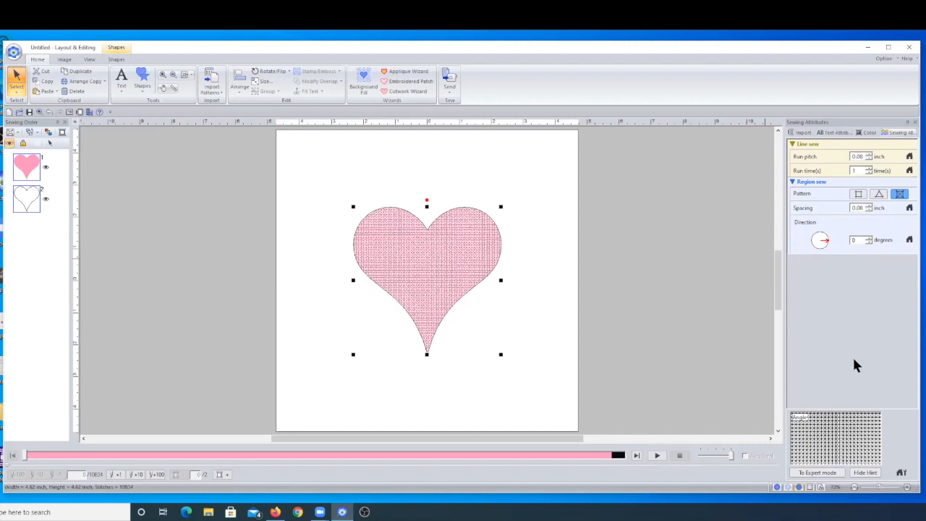
Step: In Expert mode, restore the default spacing and run pitch, and widen the net fill's spacing to 0.20 inch
click(806, 472)
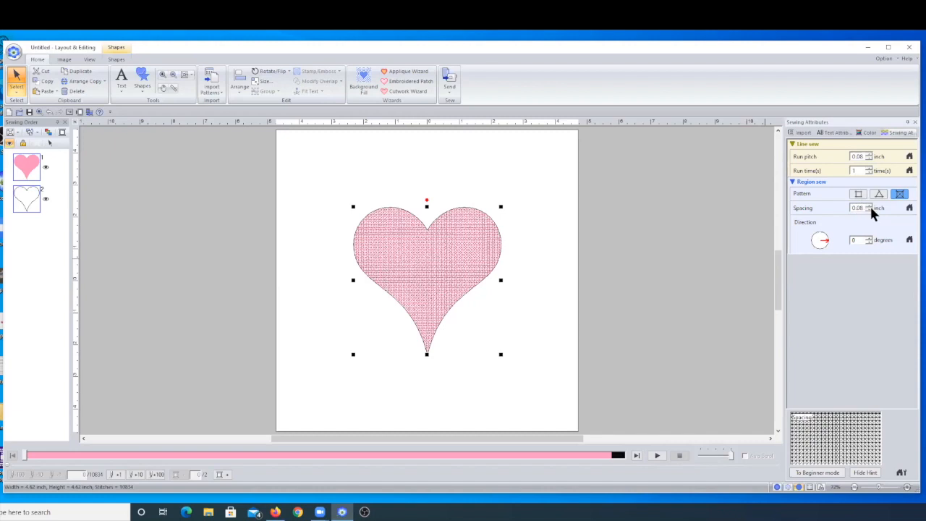
click(911, 209)
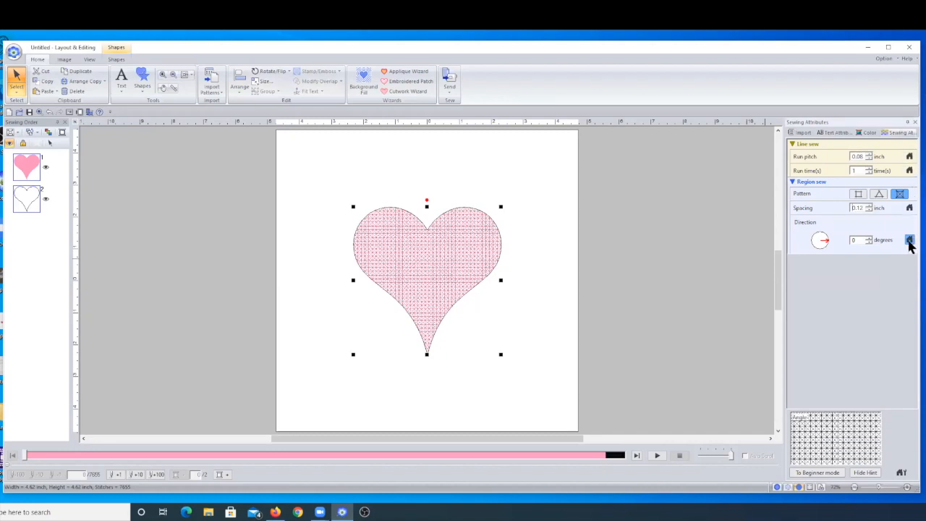
click(910, 157)
double_click(867, 205)
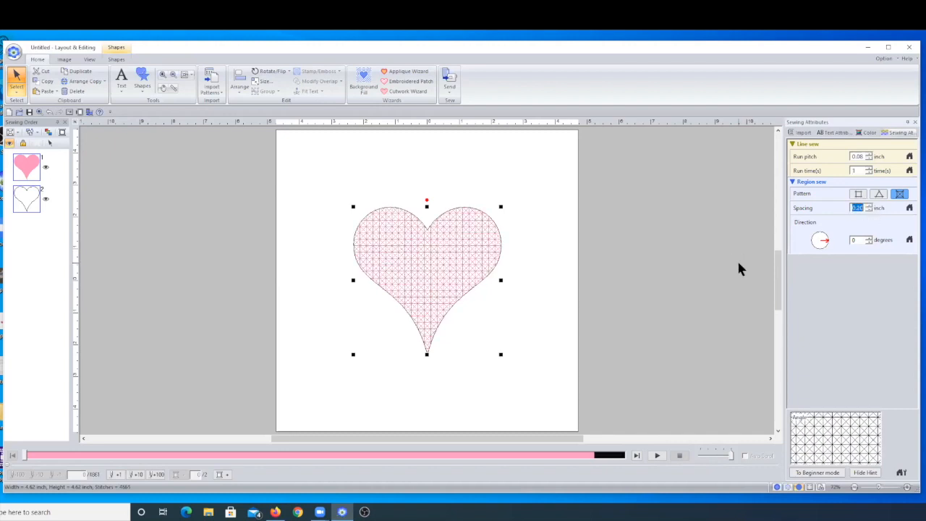
Step: Change the heart's region sewing type to Cross Stitch, and replace that with Decorative Fill Stitch
right_click(449, 266)
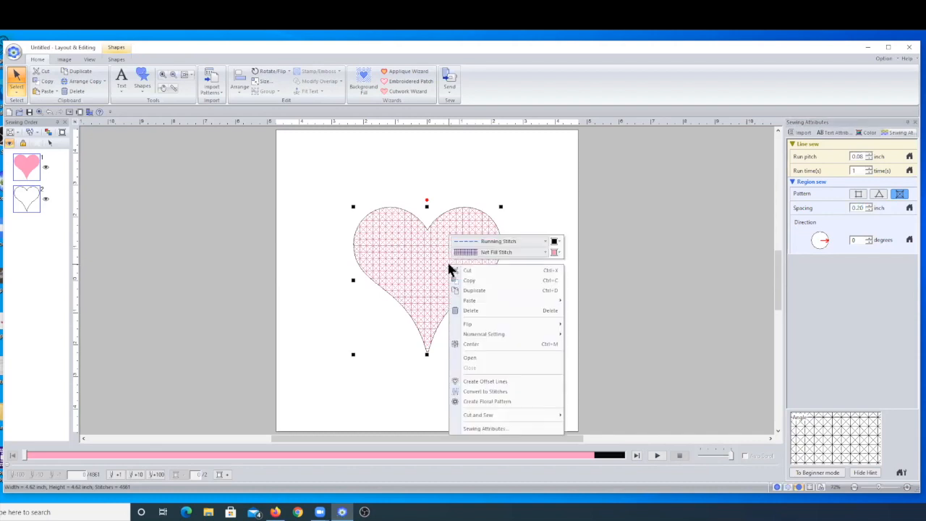
click(490, 252)
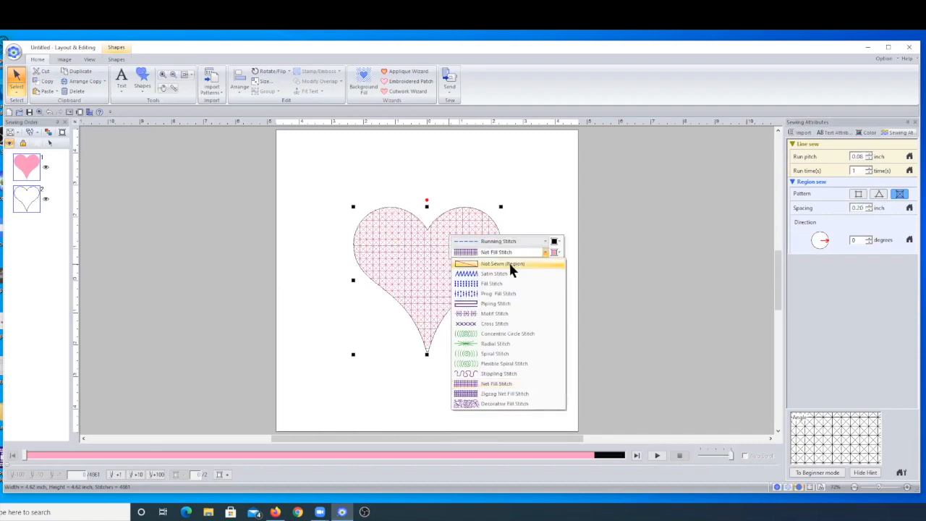
click(509, 324)
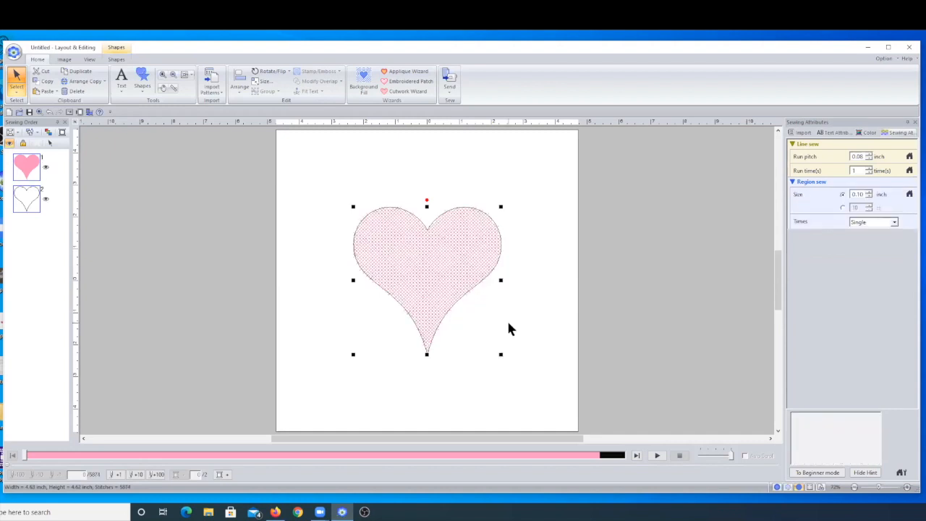
right_click(461, 280)
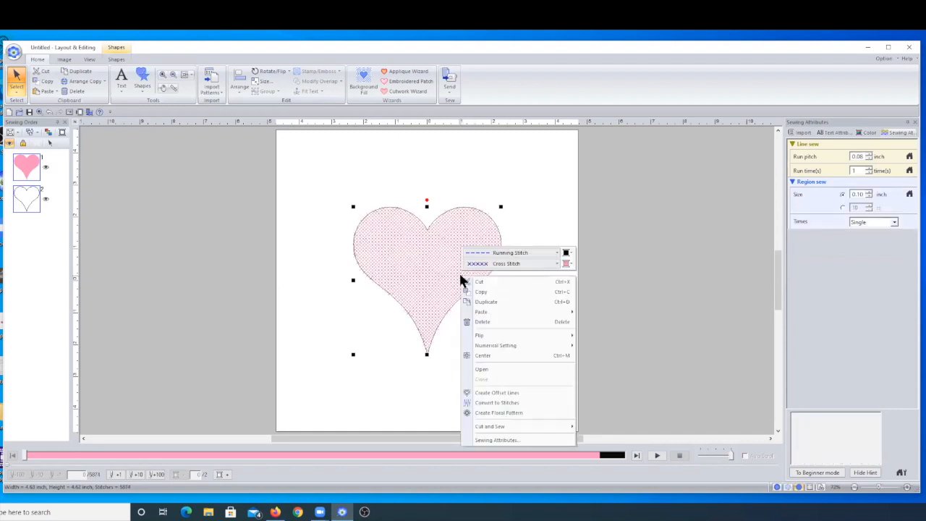
click(521, 264)
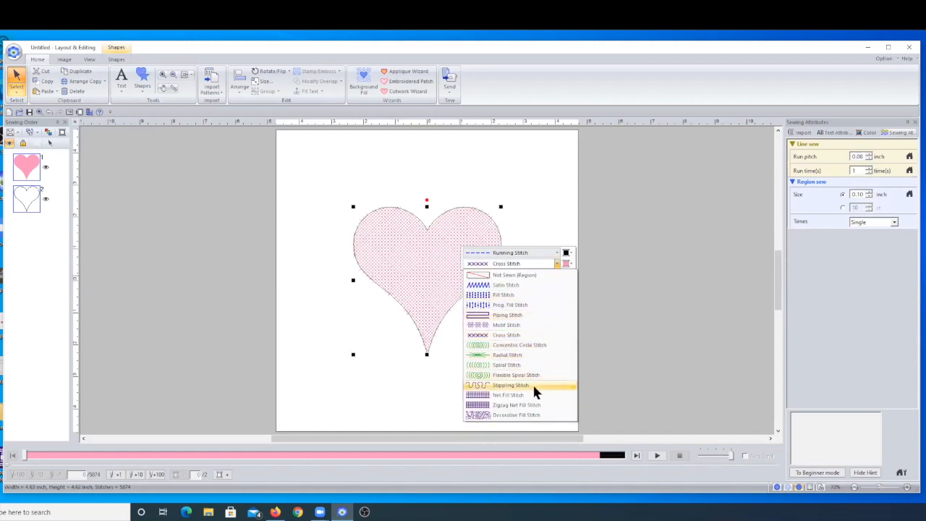
click(530, 416)
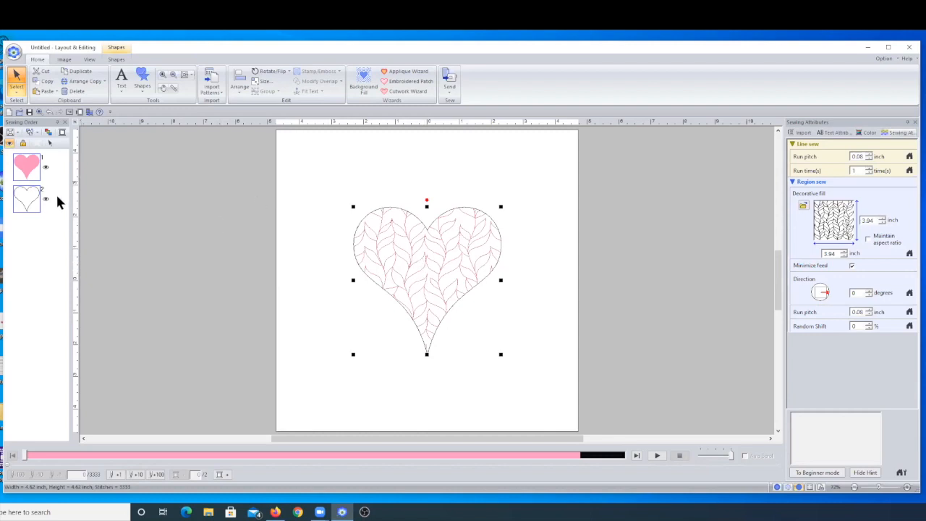
Step: Set the heart's region to Not Sewn, leaving only its running stitch outline
right_click(397, 238)
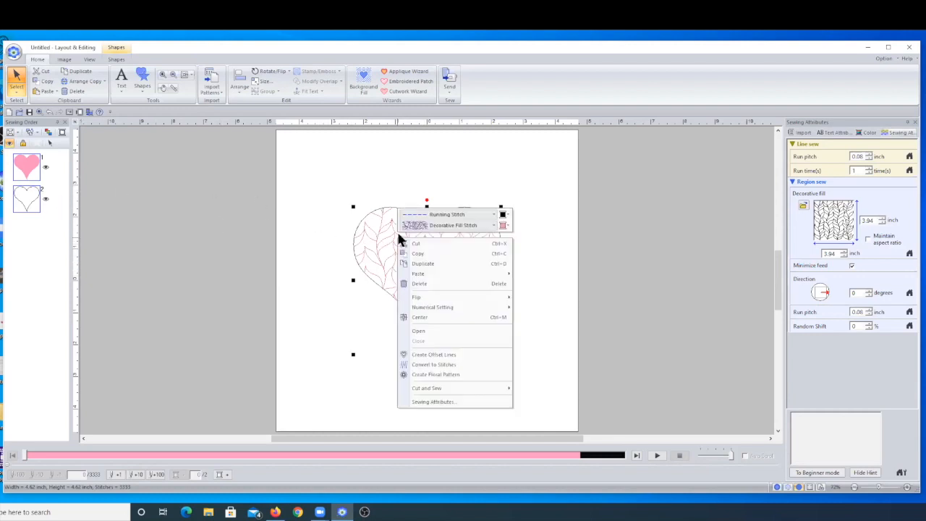
click(438, 223)
click(449, 235)
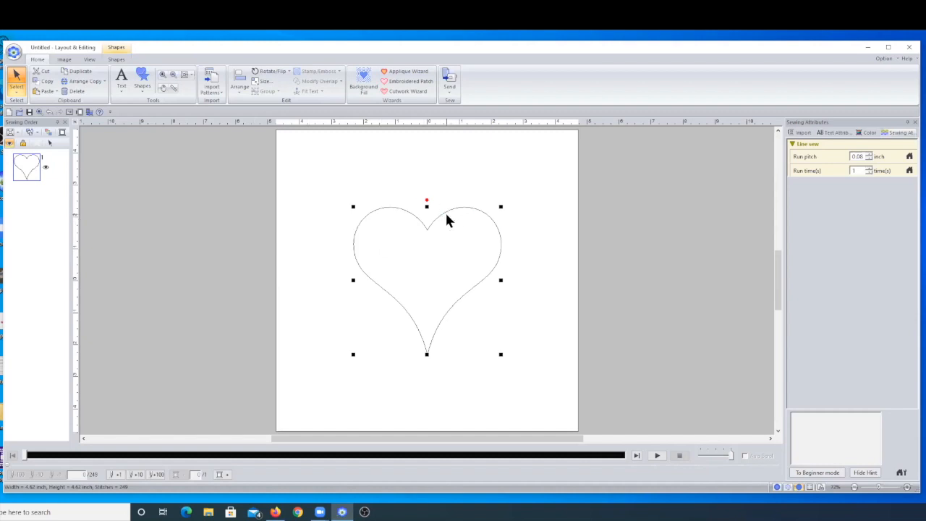
Step: Reopen the startup wizard and start opening an existing embroidery design
click(69, 112)
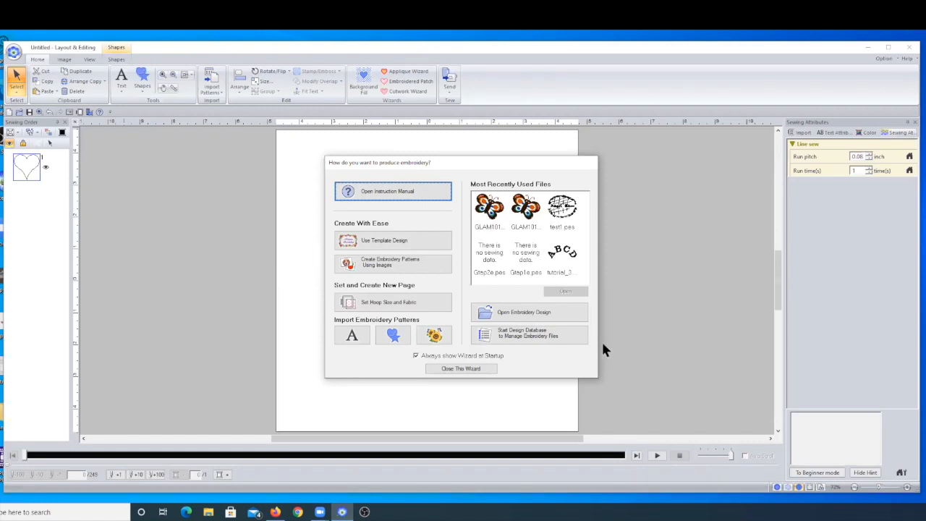
click(524, 315)
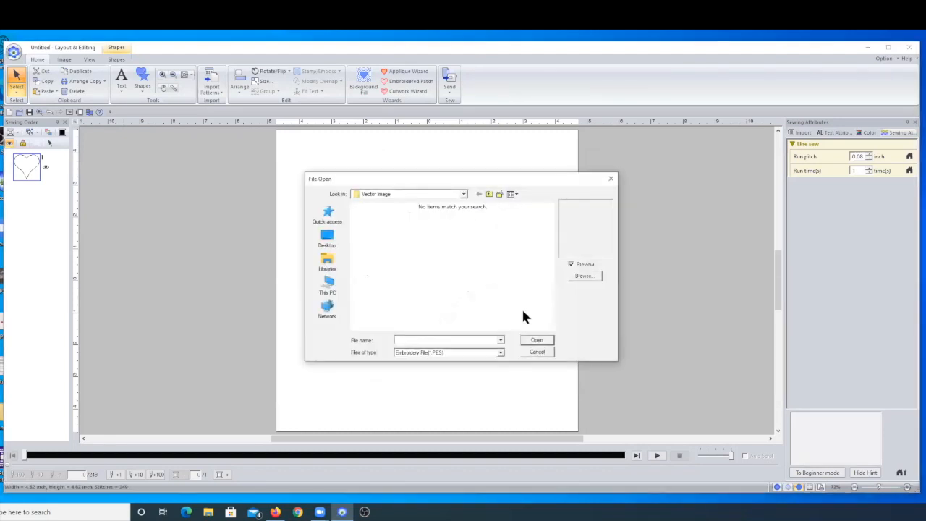